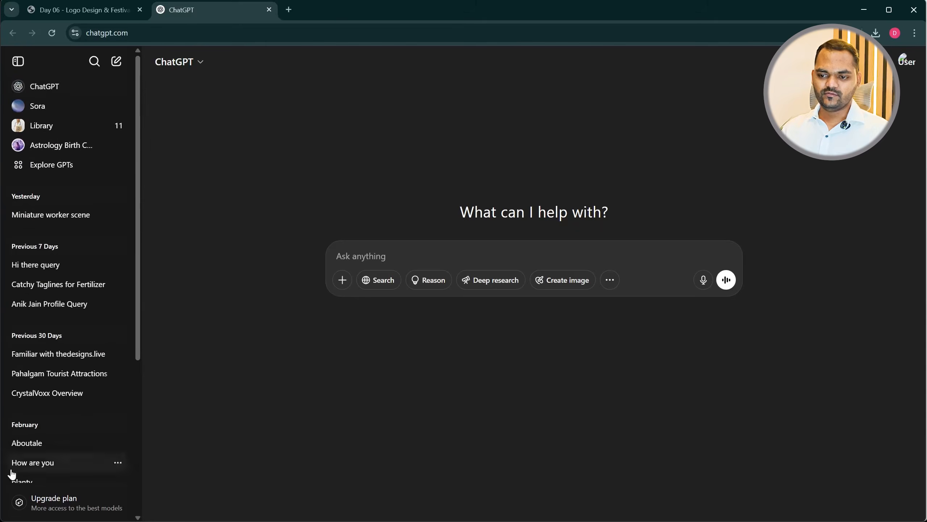
pyautogui.click(355, 383)
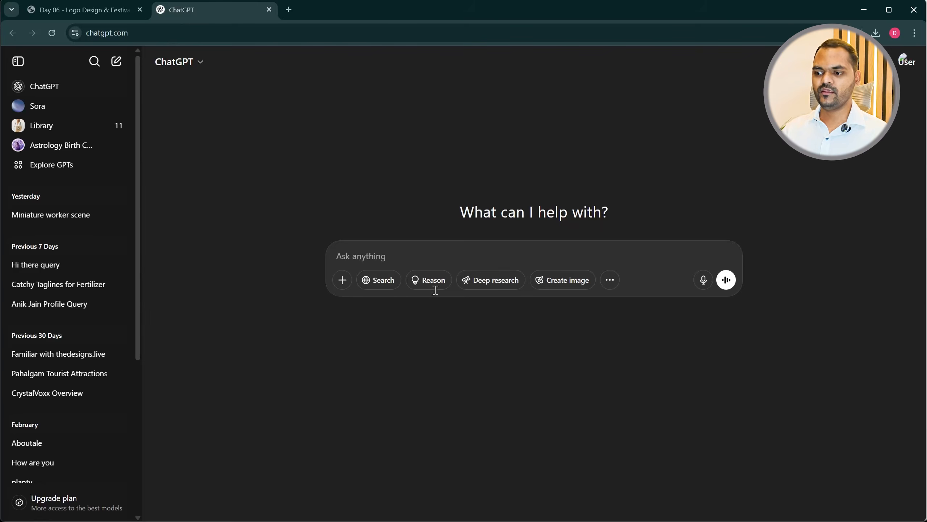
pyautogui.click(394, 257)
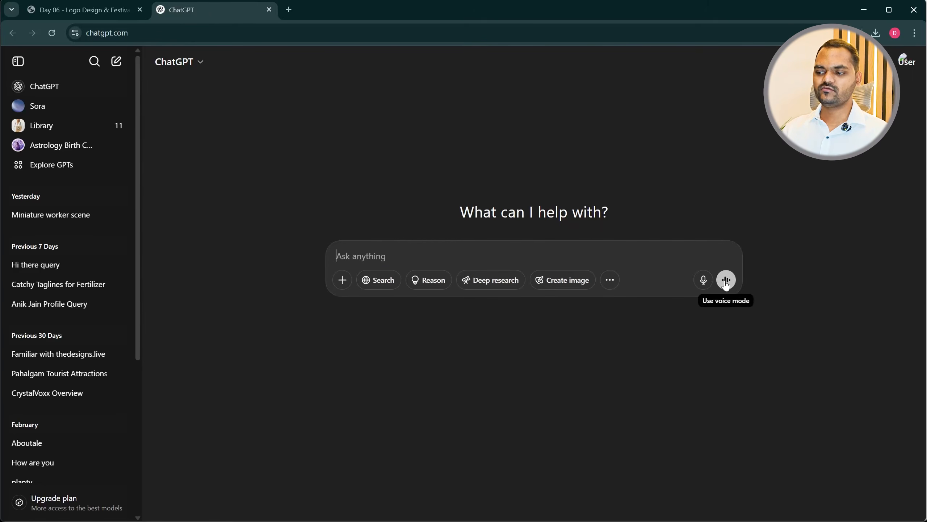
pyautogui.click(353, 255)
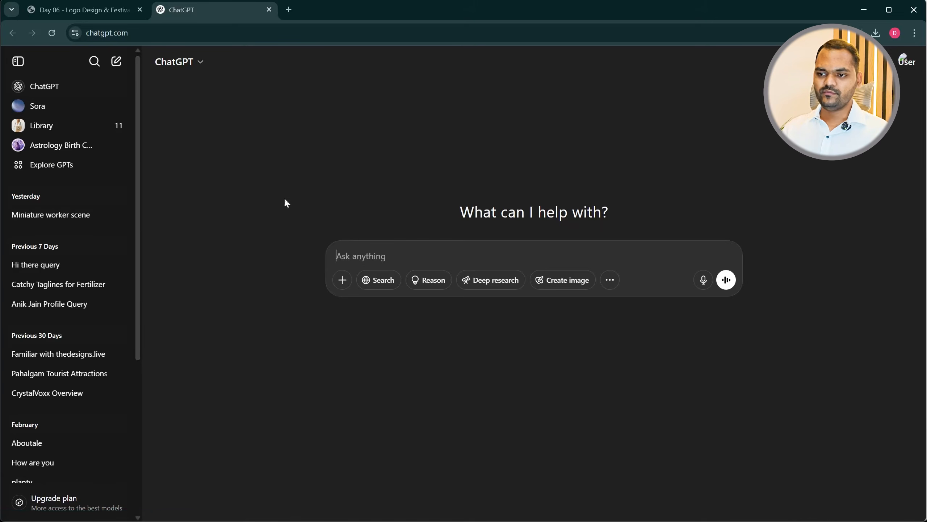
# Draft the message "hi" and try switching Search mode on and off
pyautogui.click(357, 258)
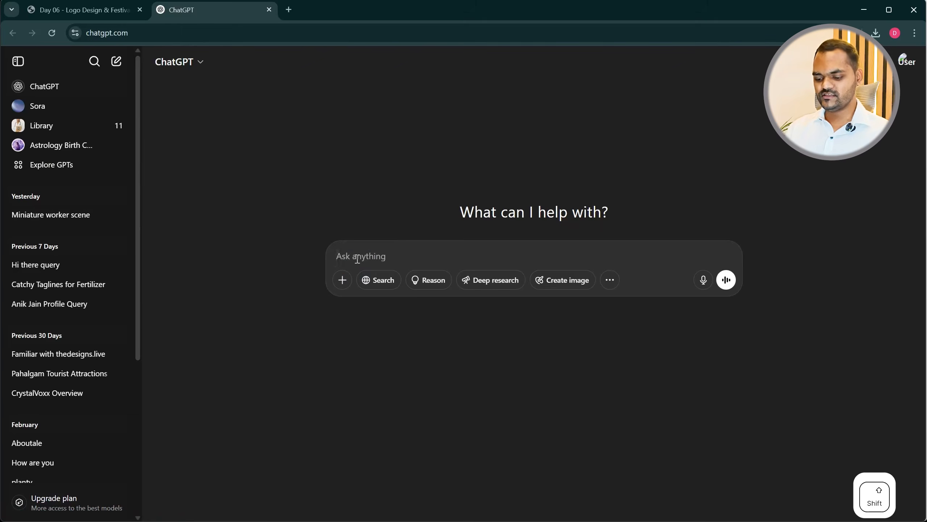
pyautogui.write('hi')
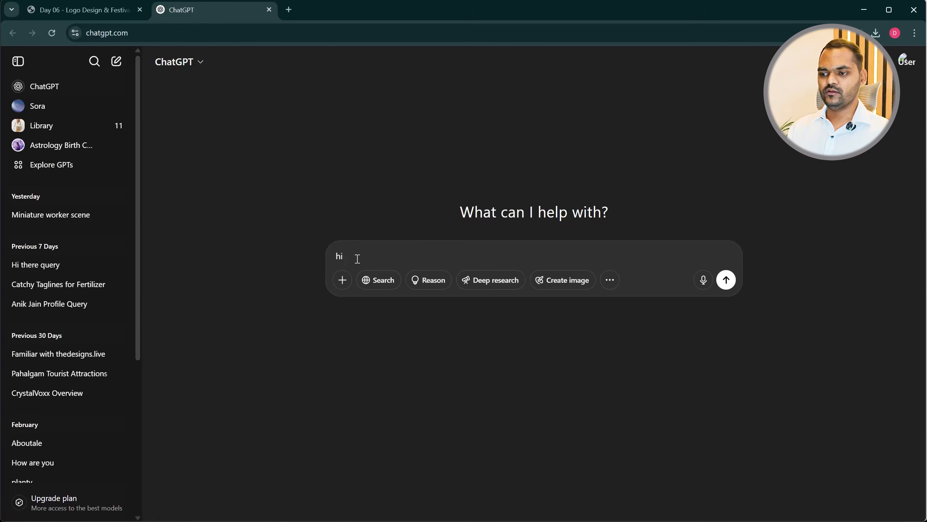
pyautogui.click(378, 286)
pyautogui.click(378, 287)
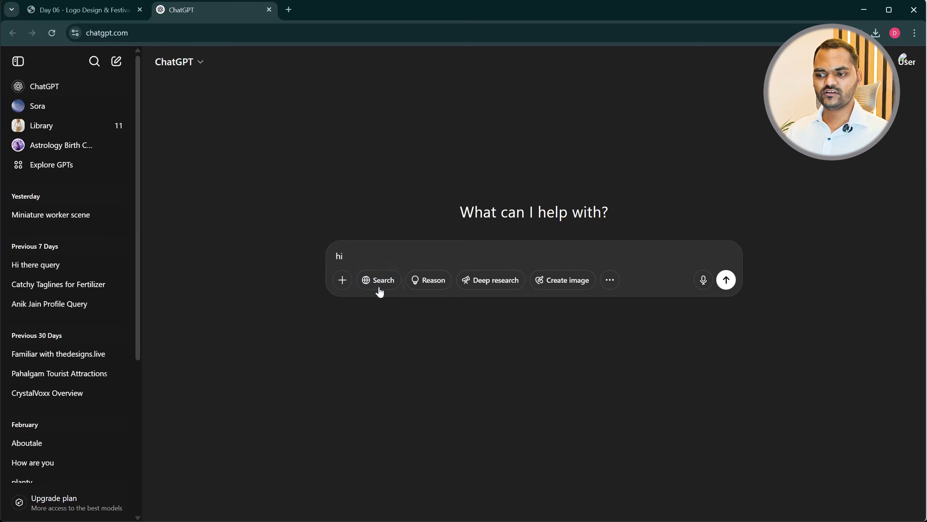
# Enable Reason mode, replace the drafted message with "Hi." and send it
pyautogui.click(431, 284)
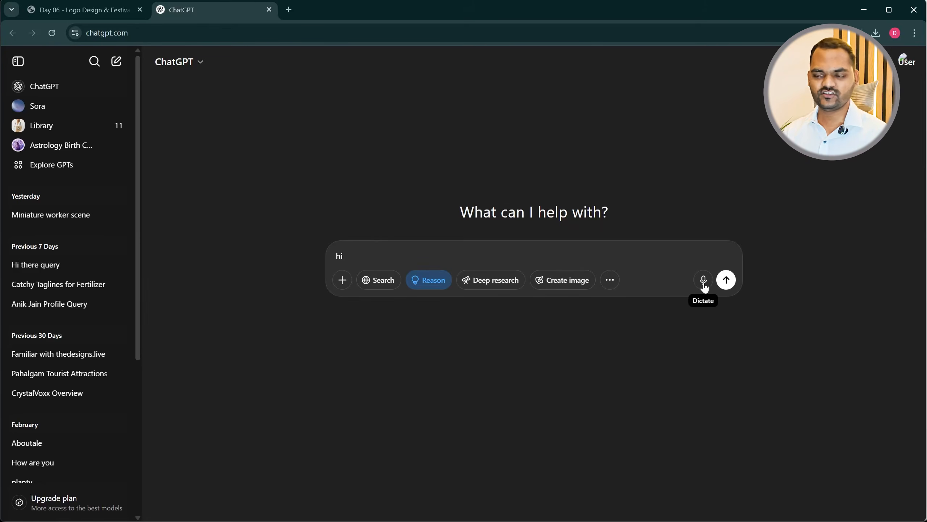
pyautogui.moveTo(356, 261); pyautogui.dragTo(218, 258)
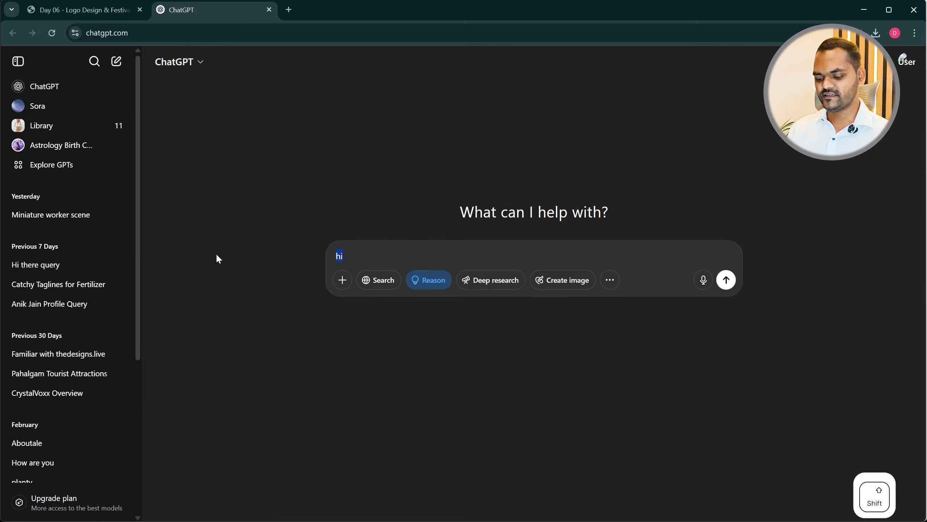
pyautogui.write('Hi.')
pyautogui.press('Return')
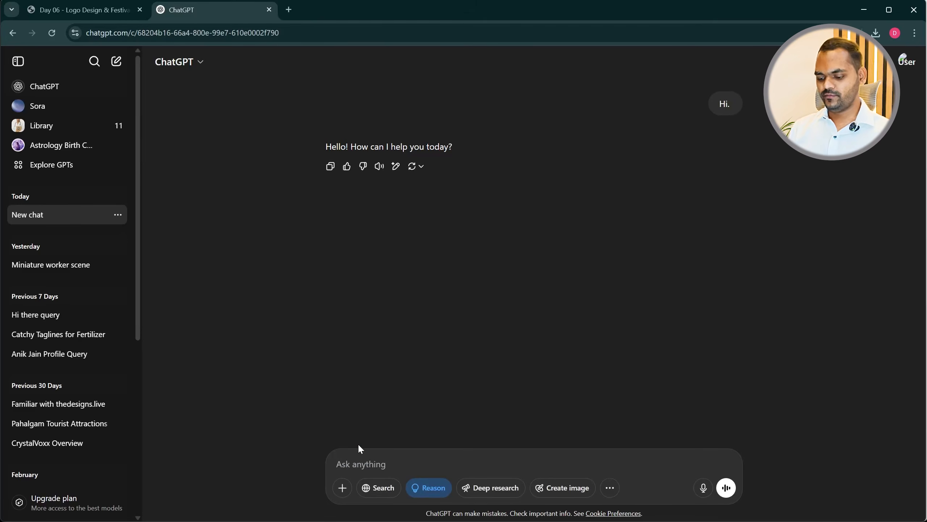
# Begin a new message with the text "hi i am a graphic designer."
pyautogui.write('hi ')
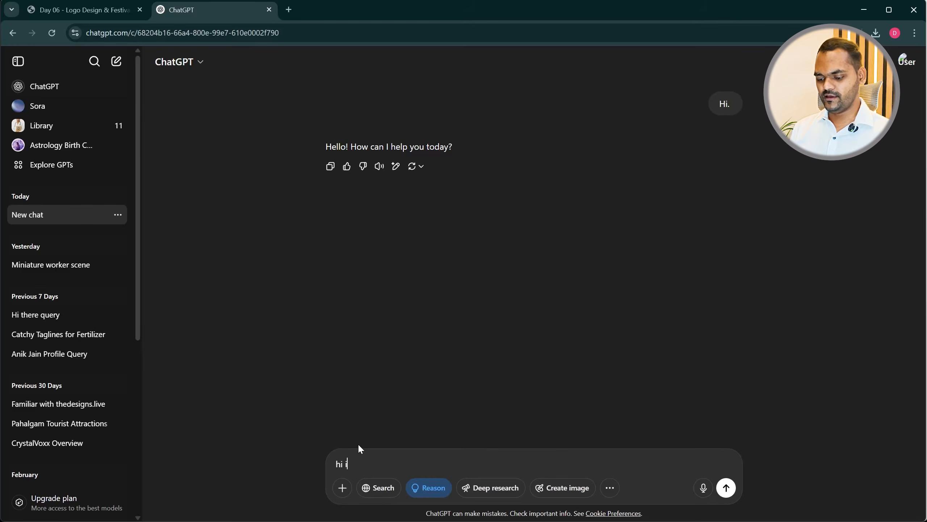
pyautogui.write('i am a grap')
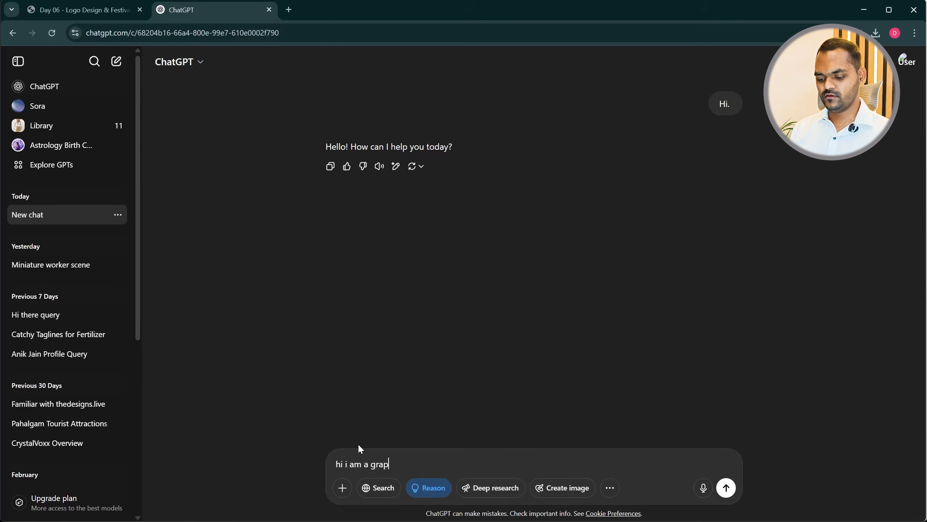
pyautogui.write('hic designer.')
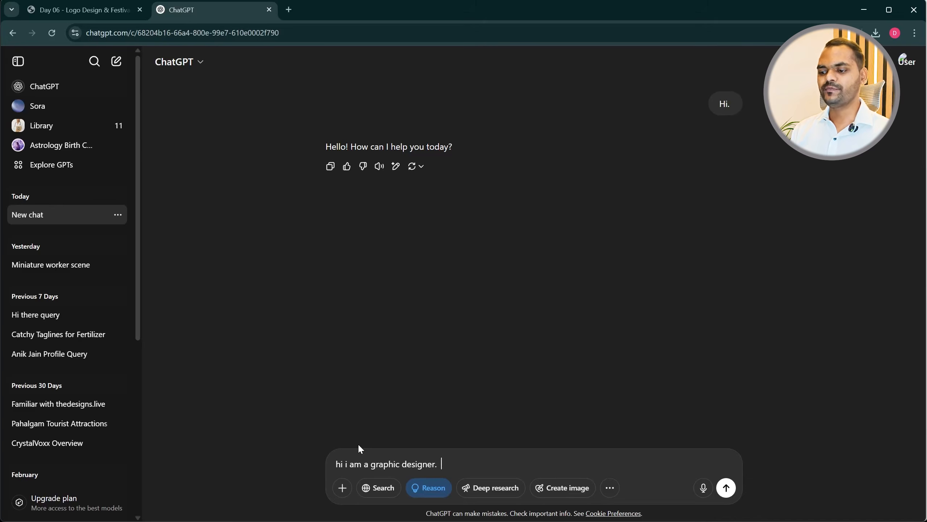
# Continue the message with "i want to design a social media post"
pyautogui.write('i')
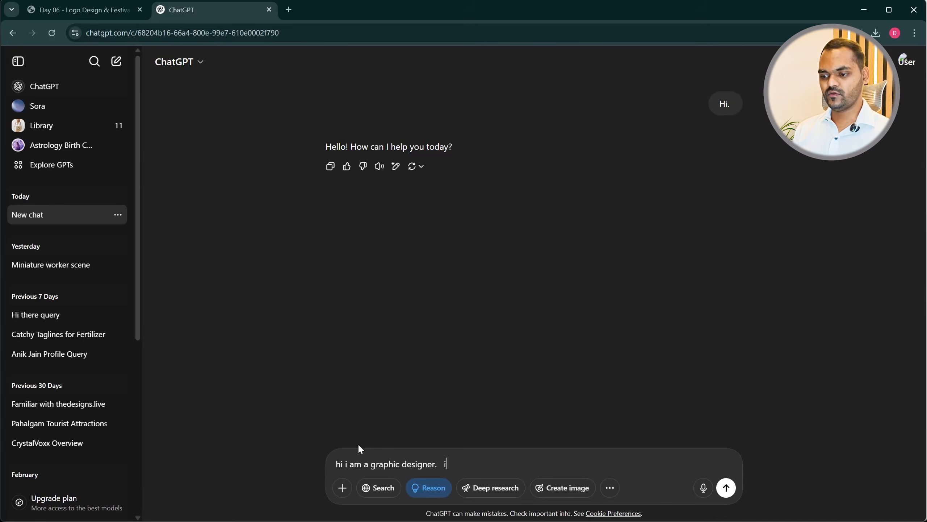
pyautogui.write(' want to designs')
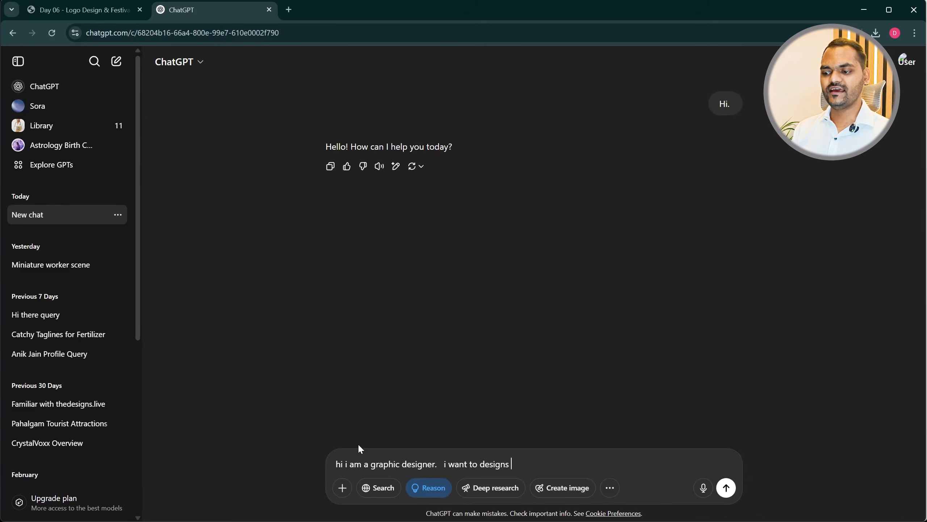
pyautogui.press('BackSpace')
pyautogui.write('a s')
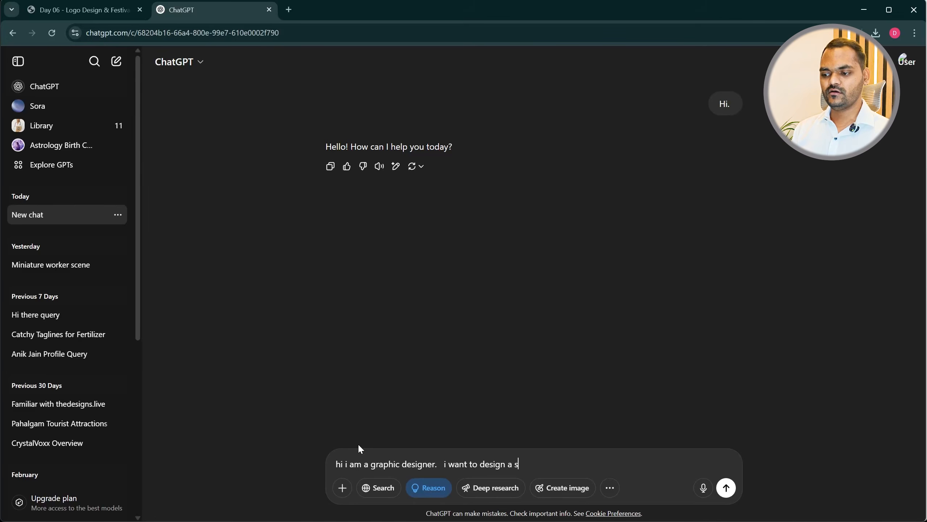
pyautogui.write('ocial m')
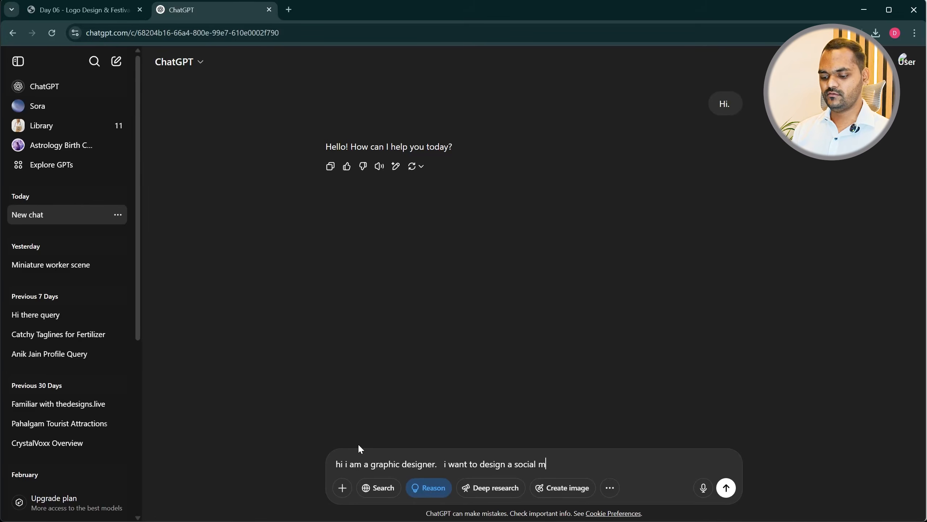
pyautogui.write('edia')
pyautogui.press('BackSpace')
pyautogui.press('BackSpace')
pyautogui.write('dia post dor')
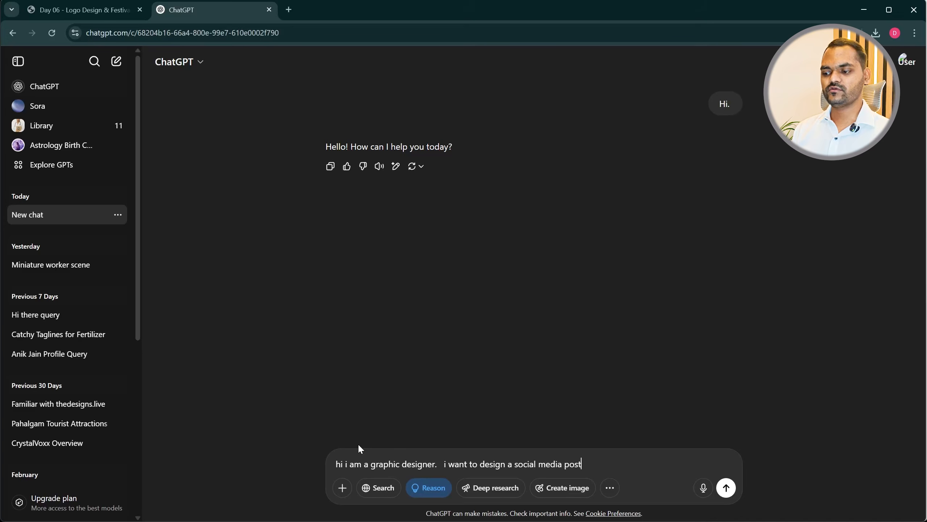
pyautogui.press('BackSpace')
pyautogui.press('BackSpace')
pyautogui.press('BackSpace')
# Add "for a company named " THe Designs Live" ," to the message
pyautogui.write('for a com')
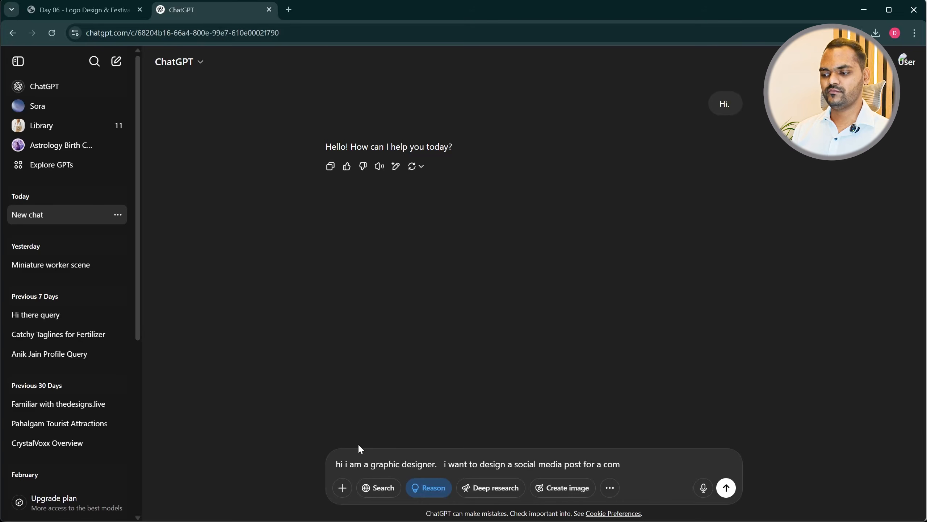
pyautogui.write('pany na')
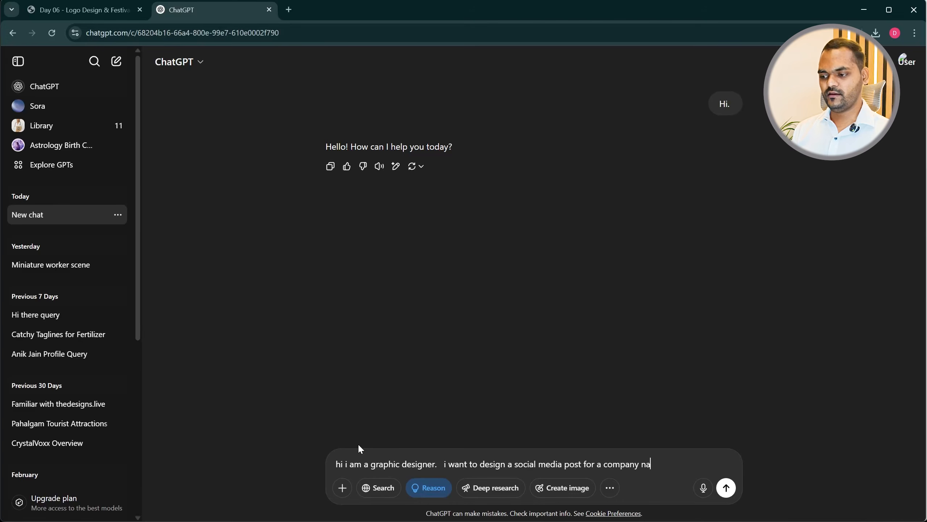
pyautogui.write('mes d')
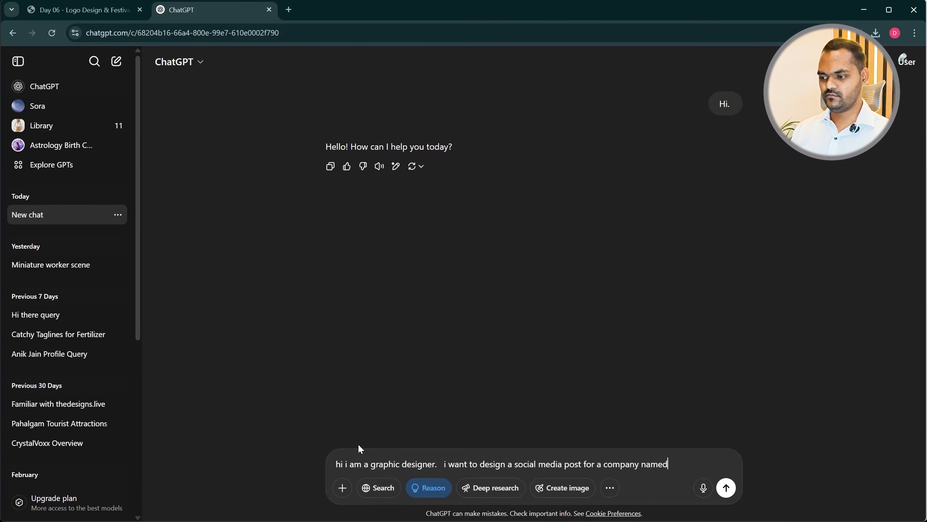
pyautogui.write(' " THe ')
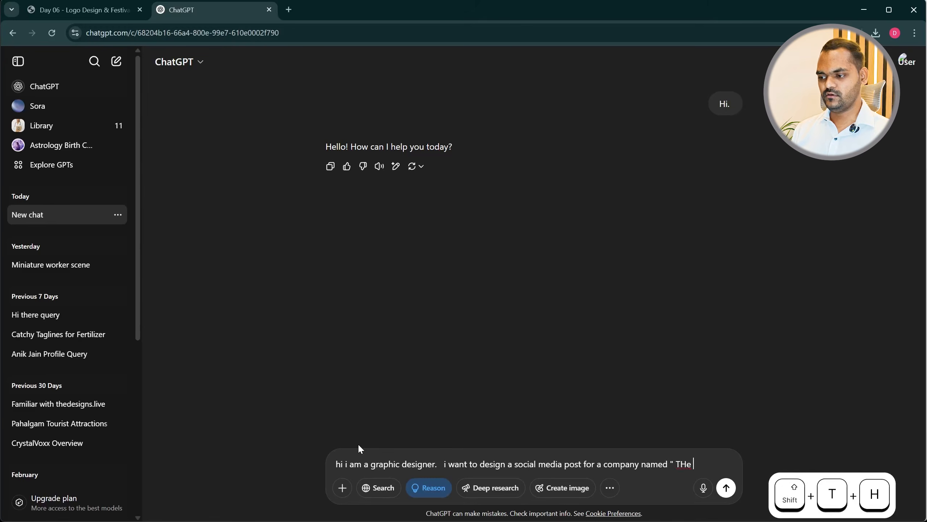
pyautogui.write('Designs Live" ')
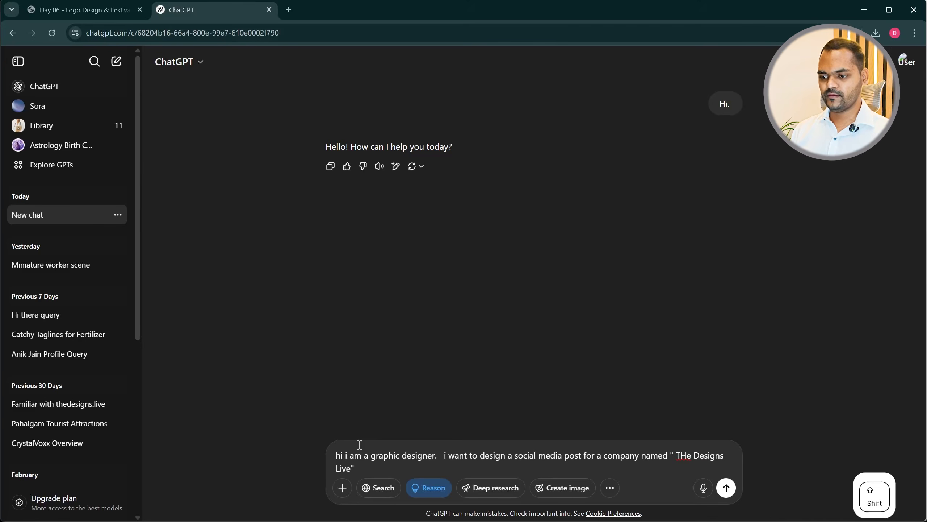
pyautogui.write('the d')
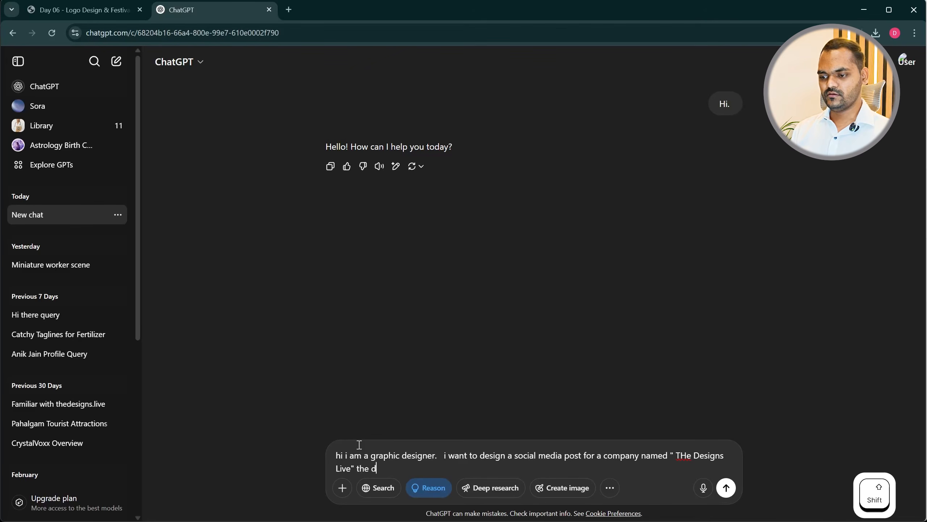
pyautogui.press('BackSpace')
pyautogui.press('BackSpace')
pyautogui.press('BackSpace')
pyautogui.press('BackSpace')
pyautogui.press('BackSpace')
pyautogui.write(', ')
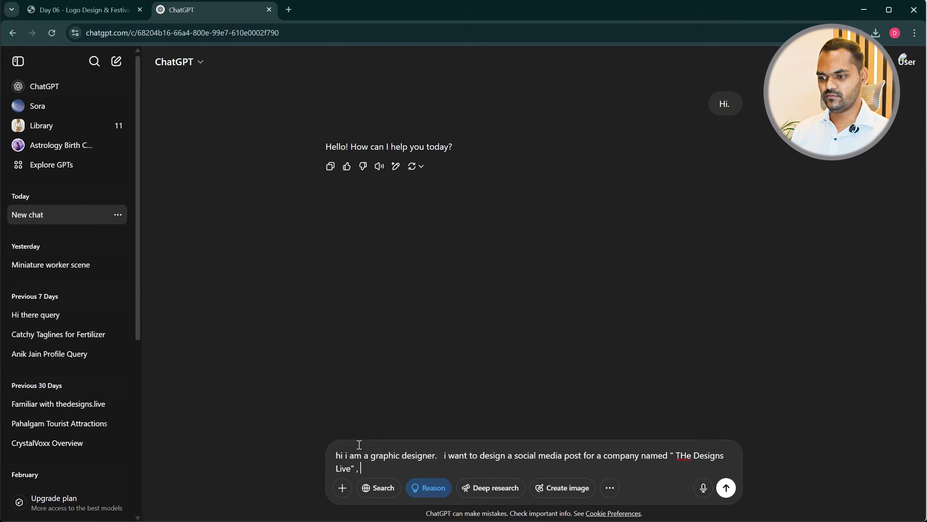
# Describe the business in the message with "It is a copper bottle manufacturer comapny. so"
pyautogui.write('It is a grap')
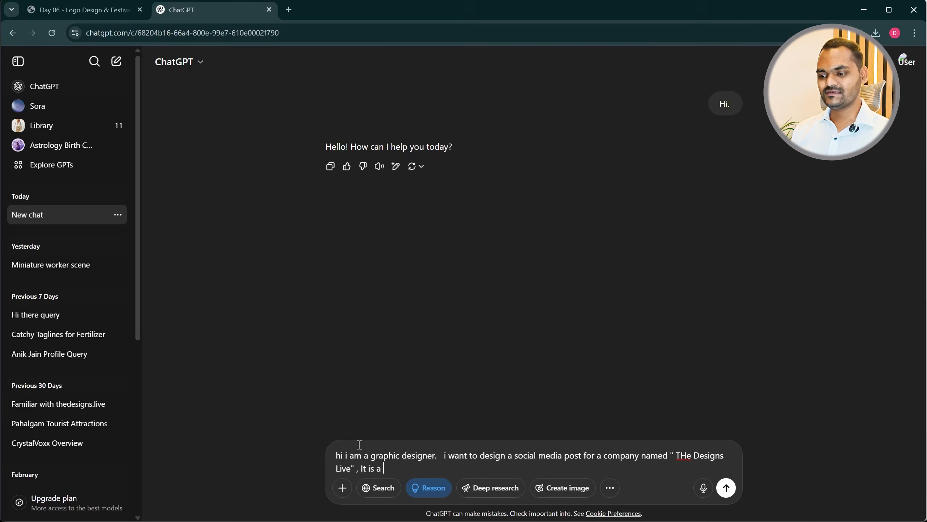
pyautogui.press('BackSpace')
pyautogui.press('BackSpace')
pyautogui.press('BackSpace')
pyautogui.press('BackSpace')
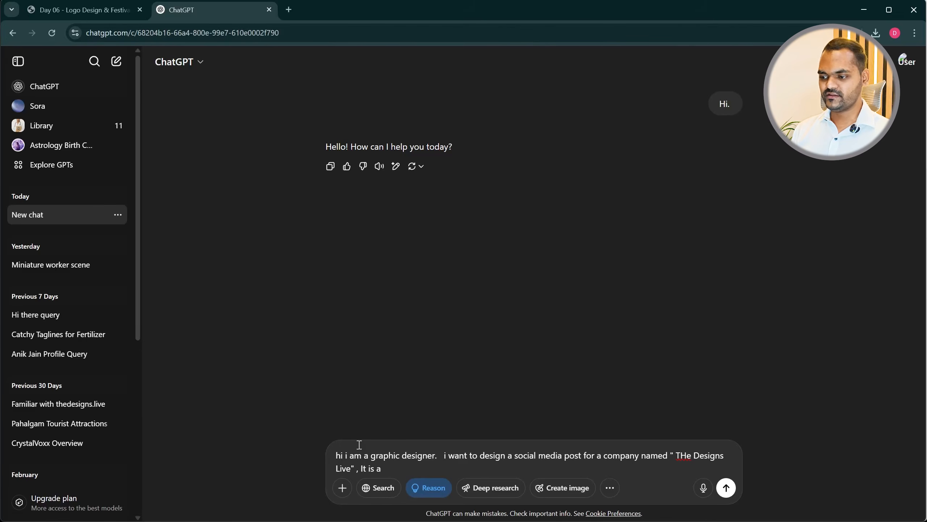
pyautogui.write('copper bottle manufacturer comapny. so')
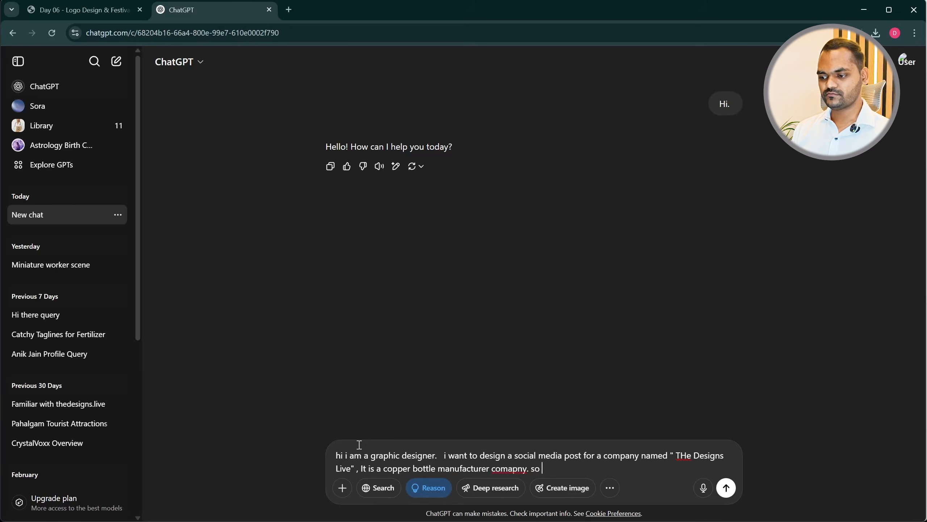
# Complete the sentence with "give me a deatils for the post." and start a new line in the message
pyautogui.write(' give')
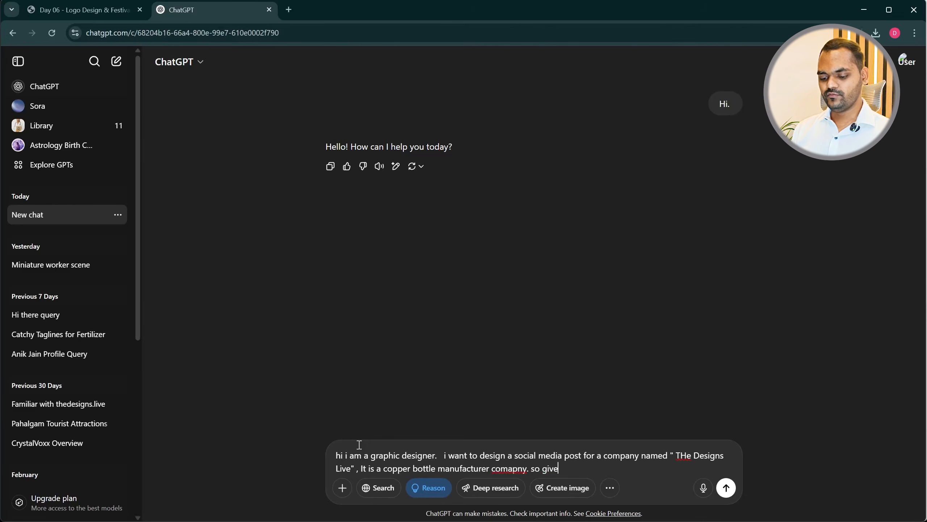
pyautogui.write(' me a deatils for tyh')
pyautogui.write('he post. i')
pyautogui.hotkey('shift', 'Return')
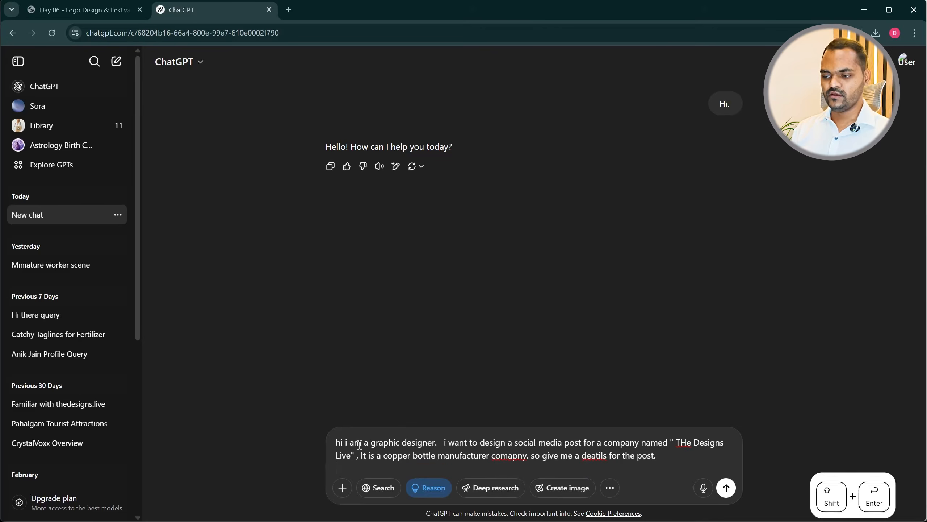
# Add the request "i want a tagline, and 5 benefirs." on the new line and send the message
pyautogui.write('i want a ')
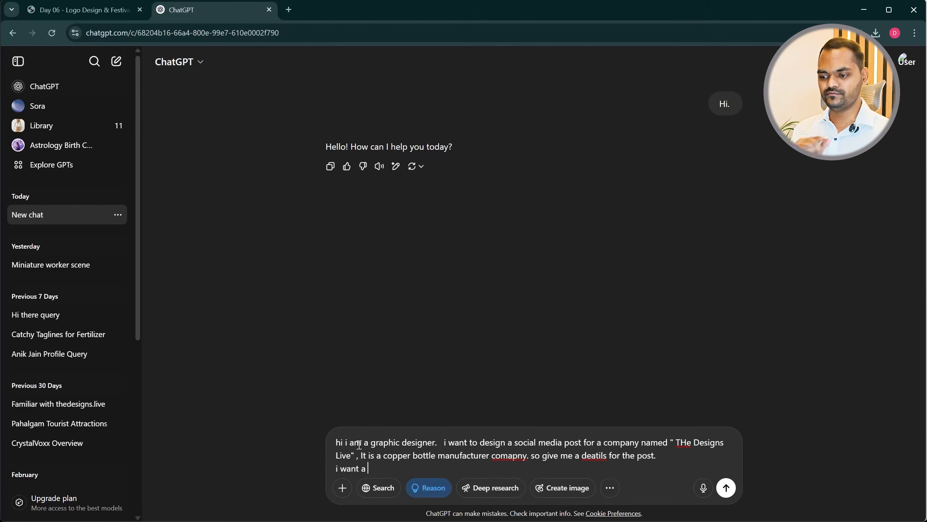
pyautogui.write('tagline, and benefir')
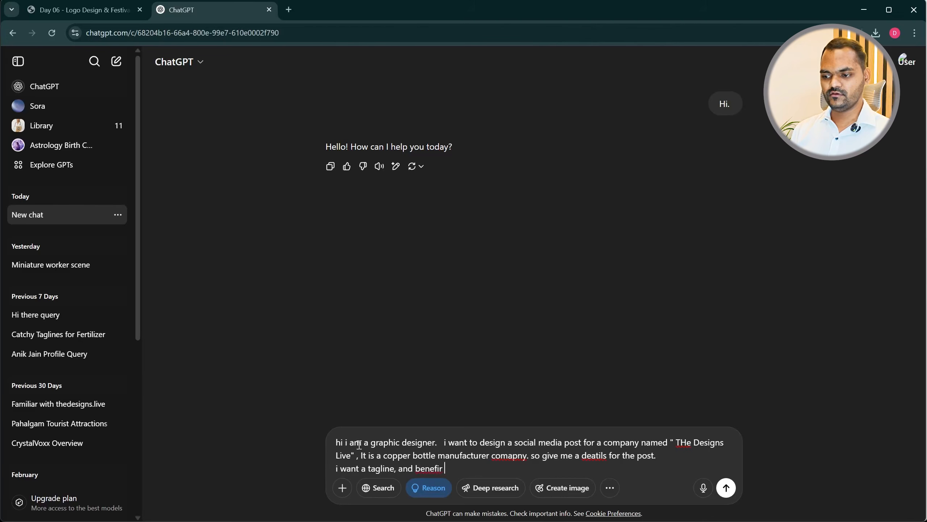
pyautogui.write('s')
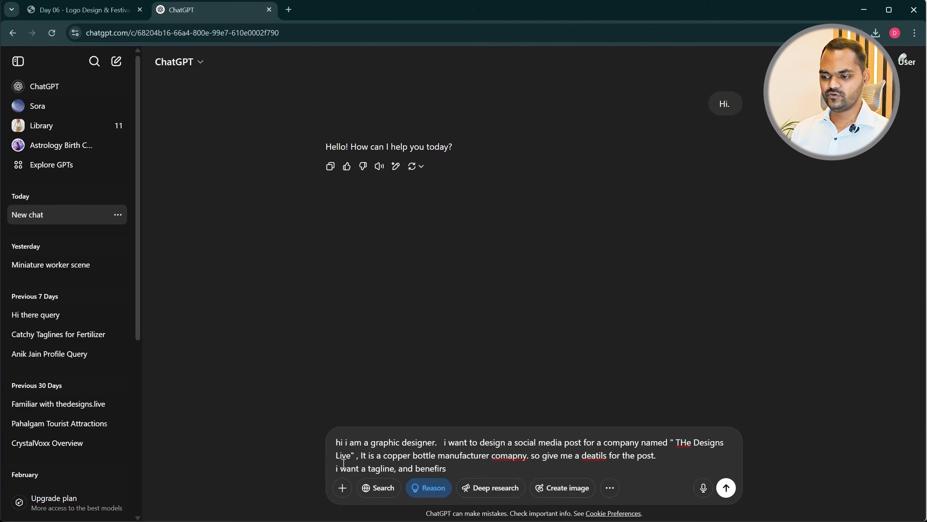
pyautogui.click(417, 470)
pyautogui.write('5')
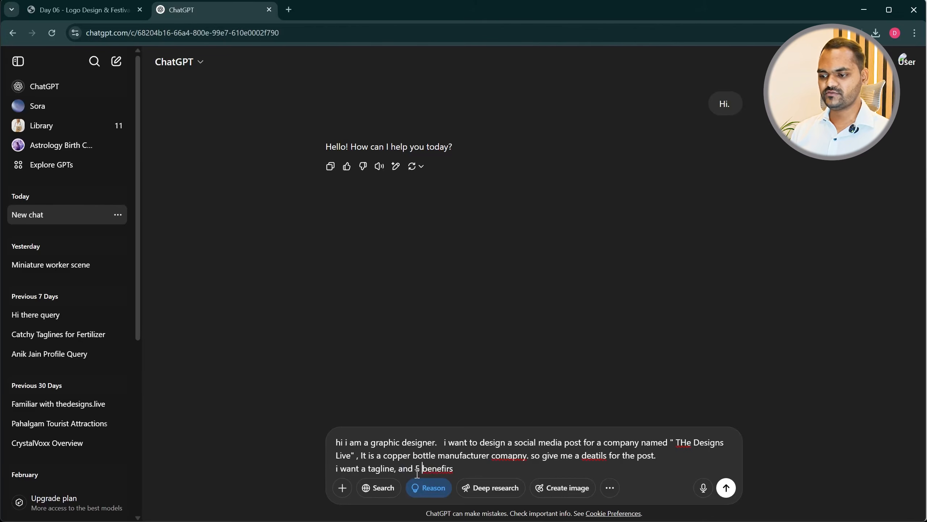
pyautogui.click(481, 468)
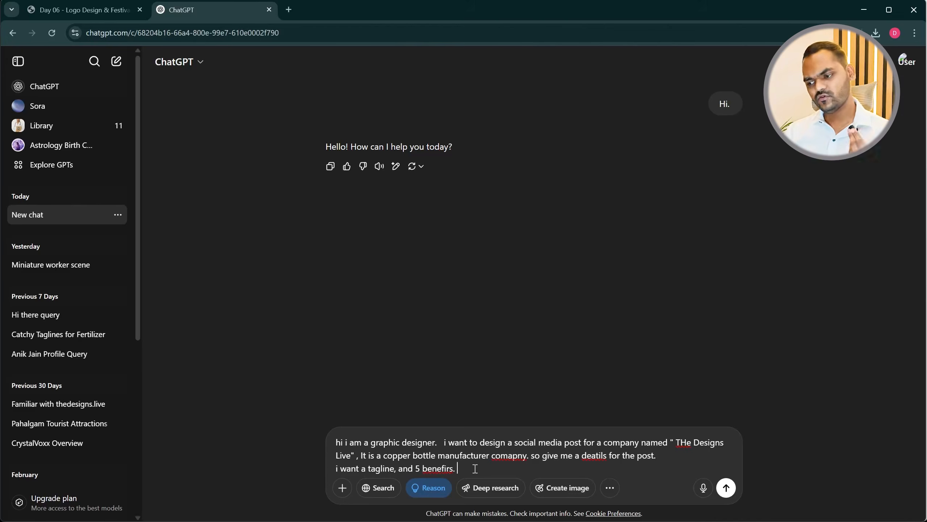
pyautogui.press('Return')
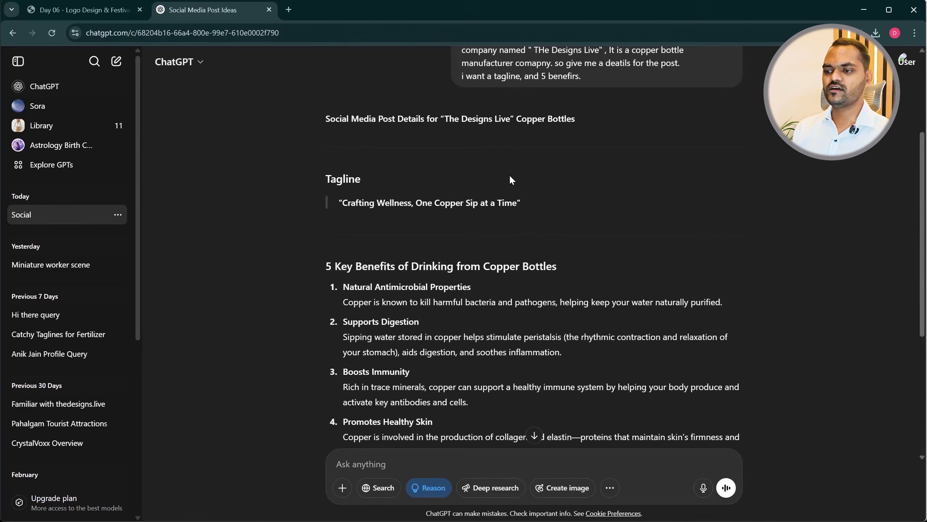
# Examine the suggested tagline, the five benefit headings and the call to action in the reply
pyautogui.moveTo(344, 204); pyautogui.dragTo(516, 204)
pyautogui.scroll(-1, 473, 243)
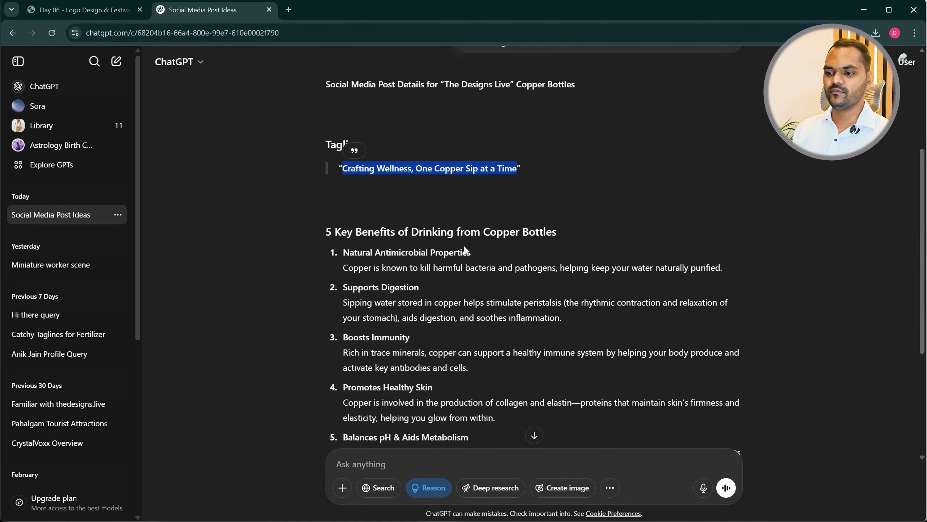
pyautogui.moveTo(346, 246); pyautogui.dragTo(471, 244)
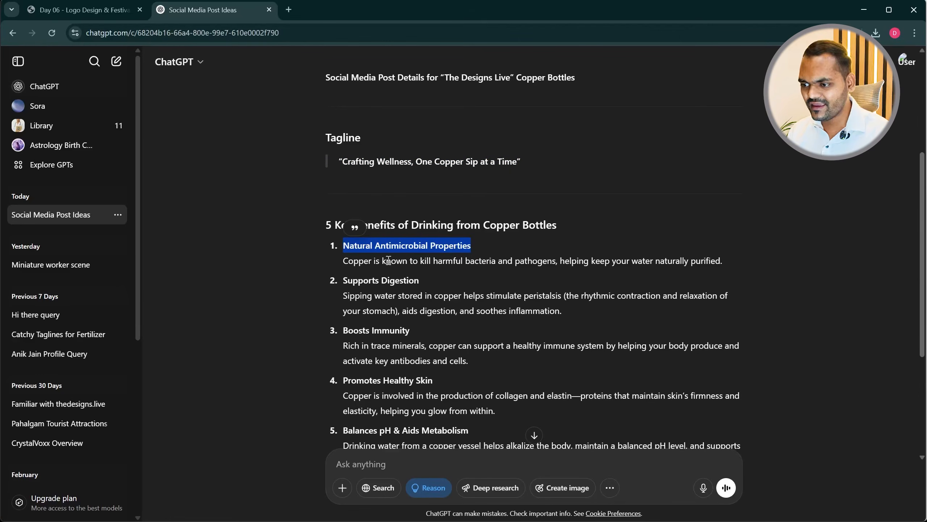
pyautogui.moveTo(345, 280); pyautogui.dragTo(421, 281)
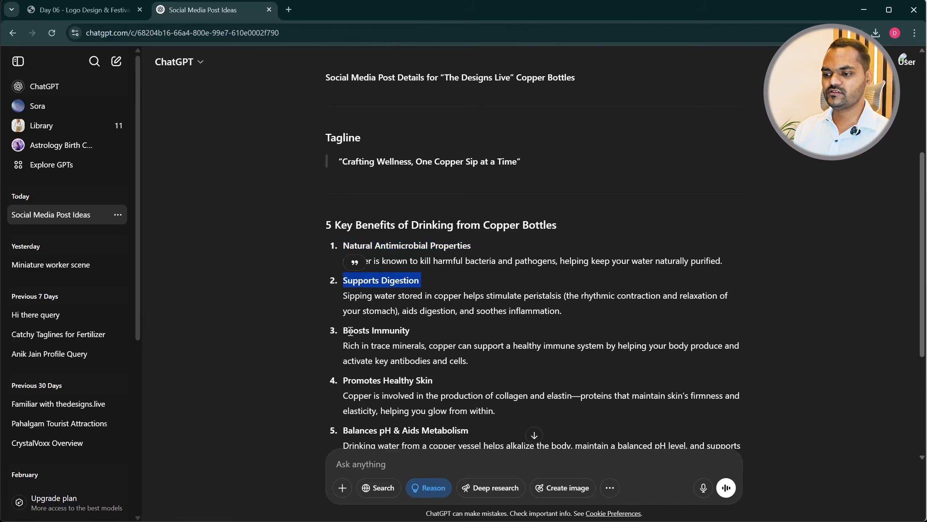
pyautogui.moveTo(344, 330); pyautogui.dragTo(410, 331)
pyautogui.scroll(-2, 363, 310)
pyautogui.moveTo(343, 300); pyautogui.dragTo(432, 301)
pyautogui.scroll(-1, 354, 335)
pyautogui.moveTo(343, 333); pyautogui.dragTo(468, 334)
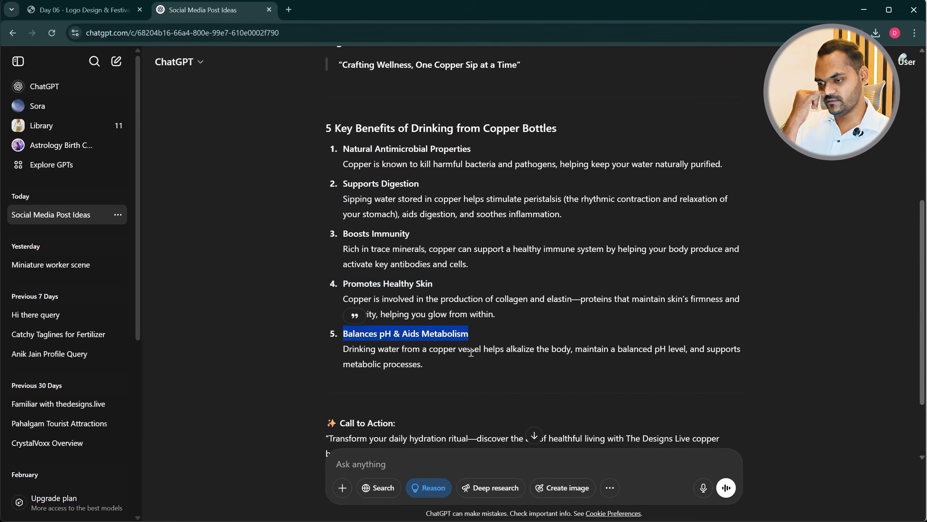
pyautogui.scroll(3, 471, 352)
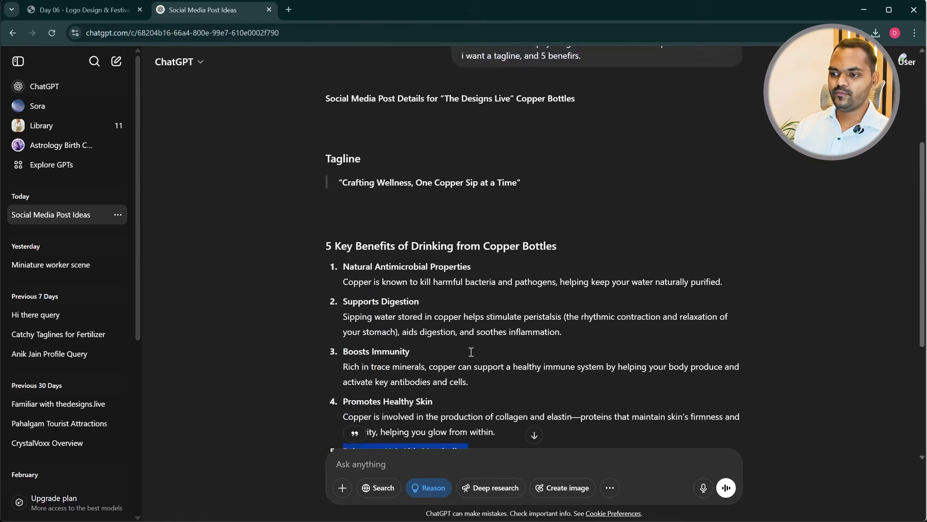
pyautogui.scroll(-6, 470, 351)
pyautogui.click(423, 275)
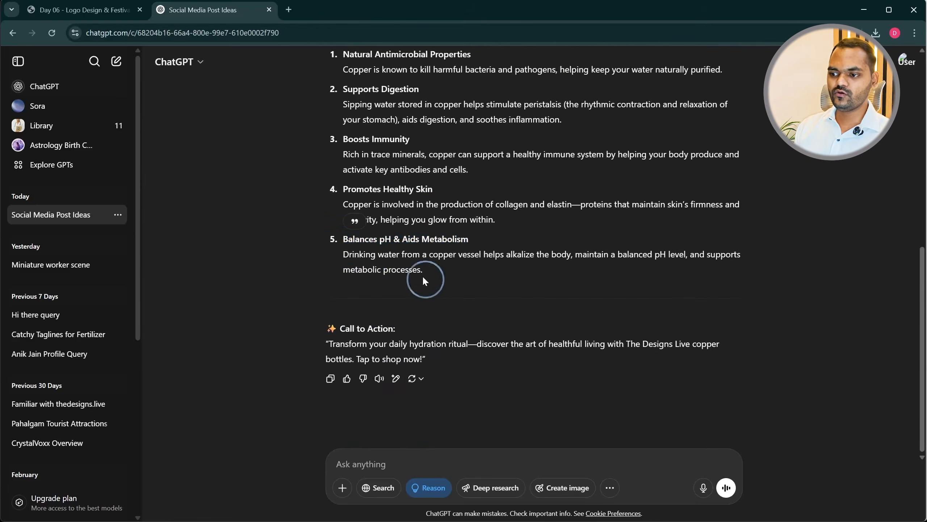
pyautogui.scroll(5, 421, 325)
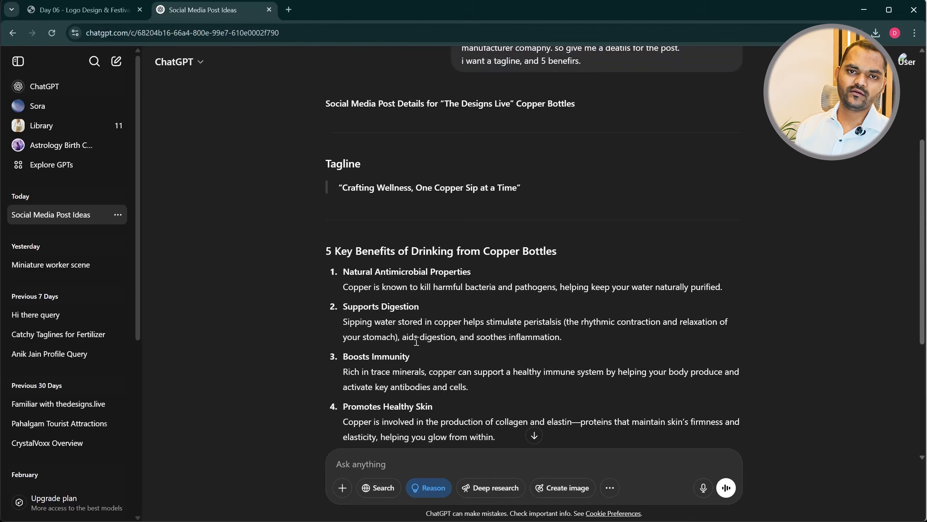
pyautogui.scroll(-5, 480, 387)
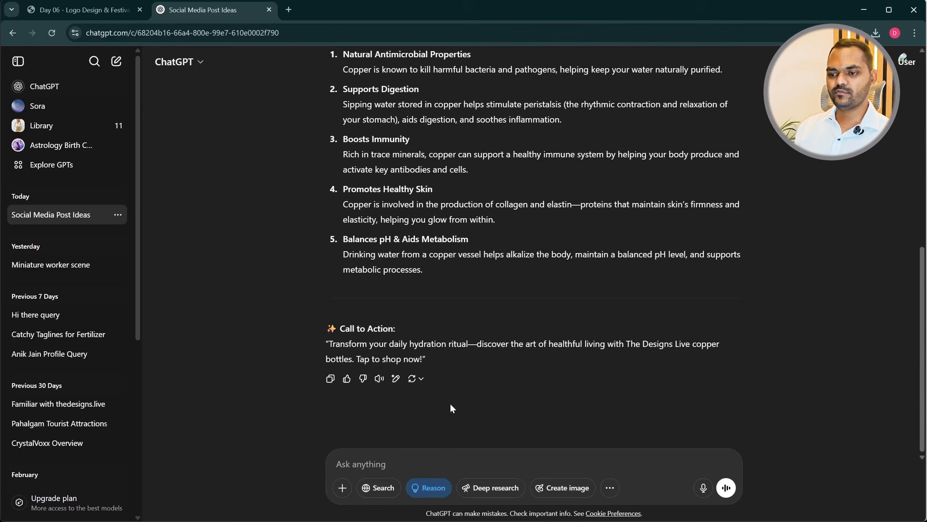
# Send the follow-up message "give me idea how to design this post" in the same chat
pyautogui.click(385, 464)
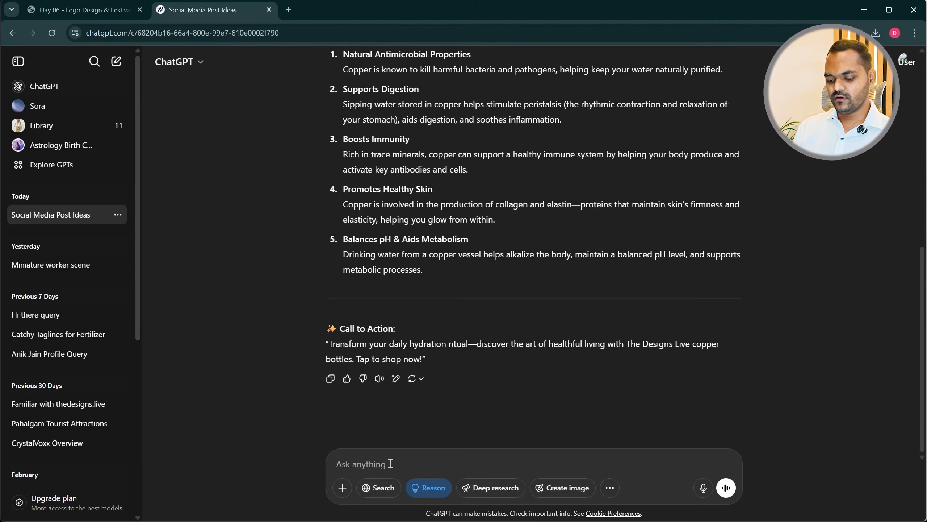
pyautogui.write('give me')
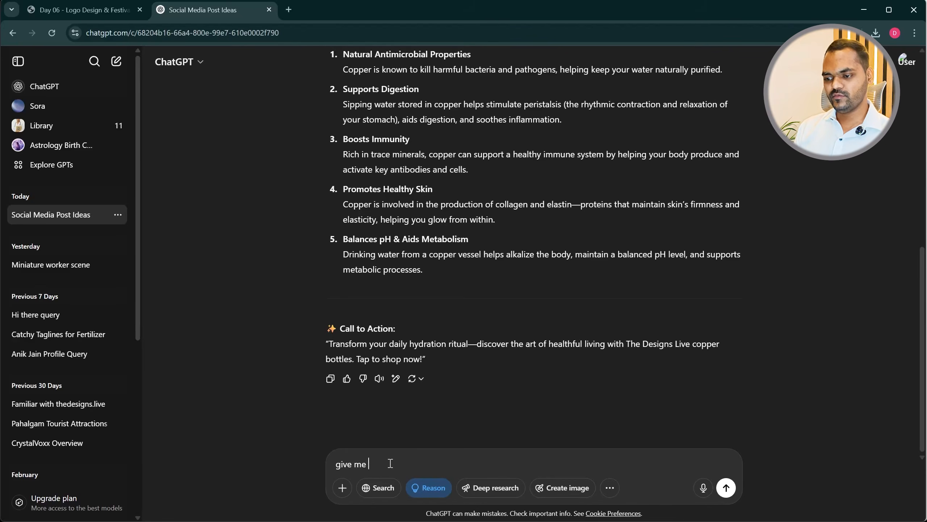
pyautogui.write(' idea how')
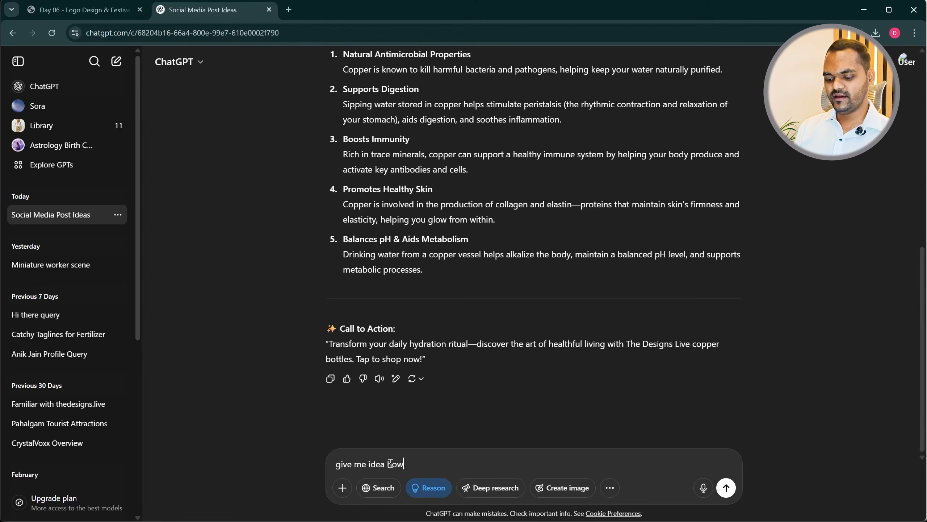
pyautogui.write(' to design this post')
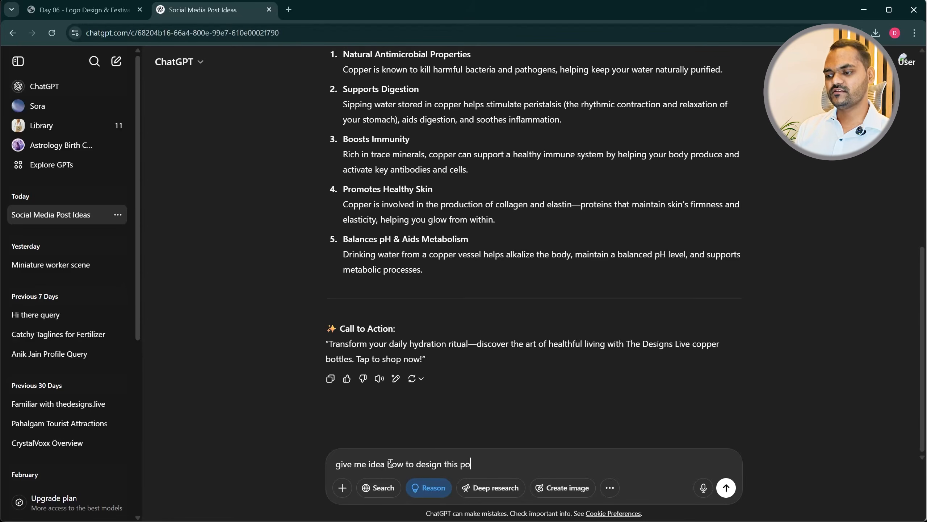
pyautogui.press('Return')
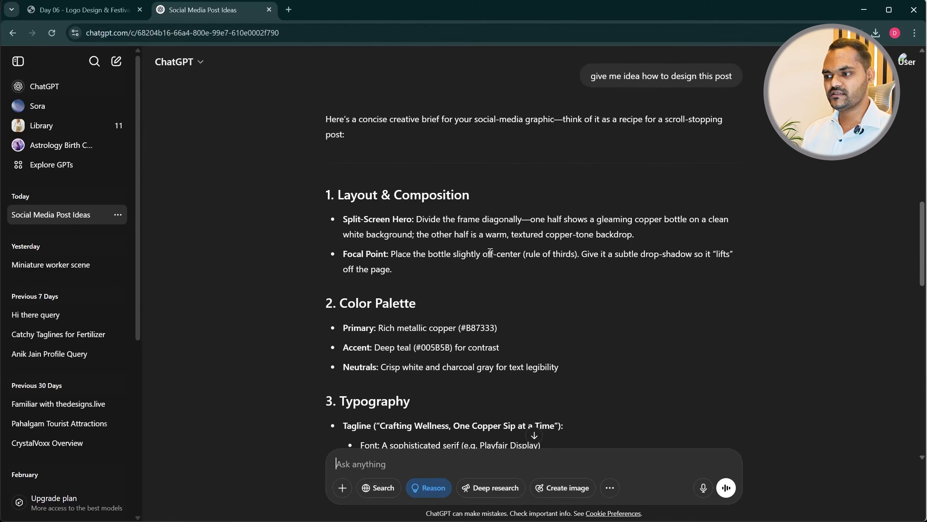
# Copy the primary colour code #B87333 from the brief's colour palette and search Google for it in a new browser tab
pyautogui.scroll(1, 490, 252)
pyautogui.scroll(-2, 367, 190)
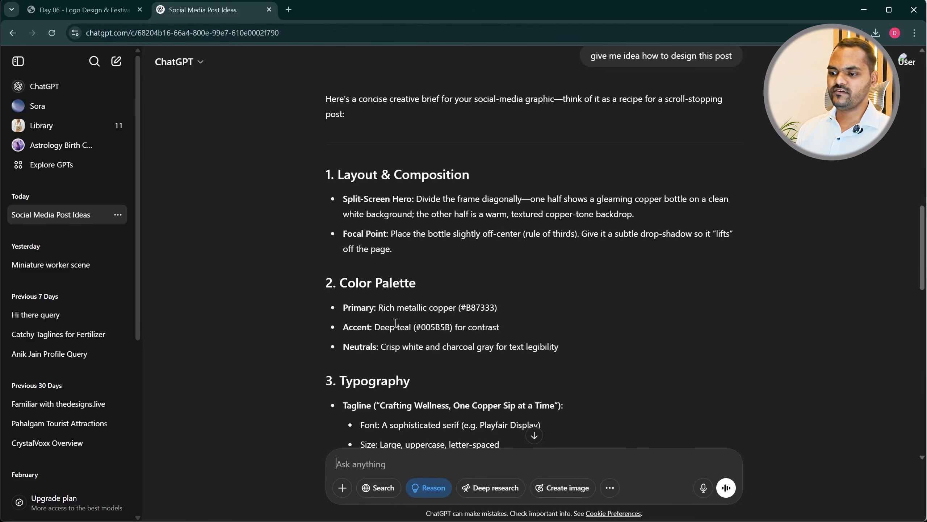
pyautogui.scroll(-1, 428, 274)
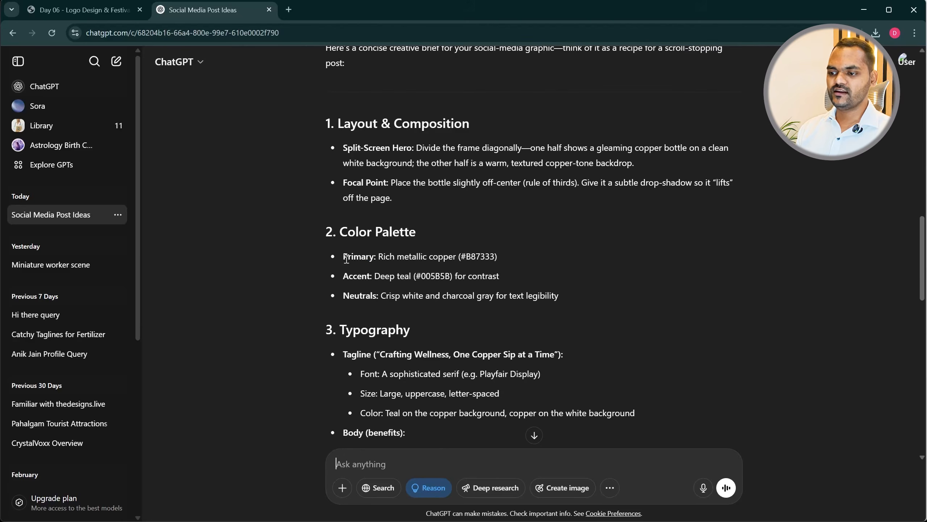
pyautogui.moveTo(348, 256); pyautogui.dragTo(559, 292)
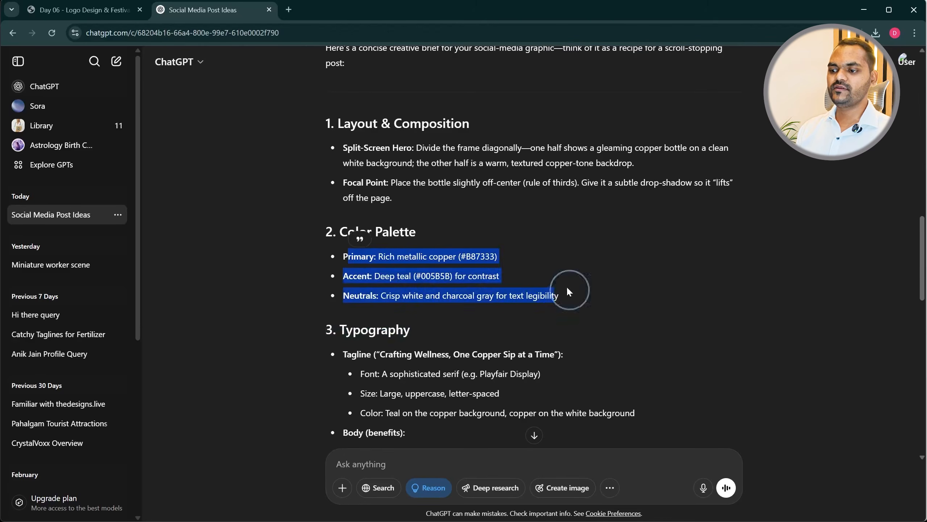
pyautogui.click(478, 256)
pyautogui.moveTo(463, 256); pyautogui.dragTo(494, 256)
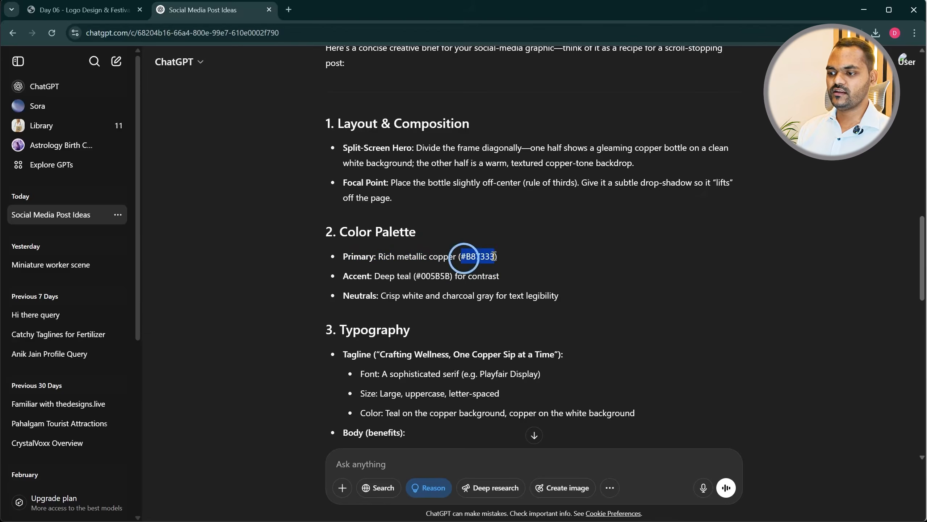
pyautogui.hotkey('ctrl', 'c')
pyautogui.click(288, 9)
pyautogui.hotkey('ctrl', 'v')
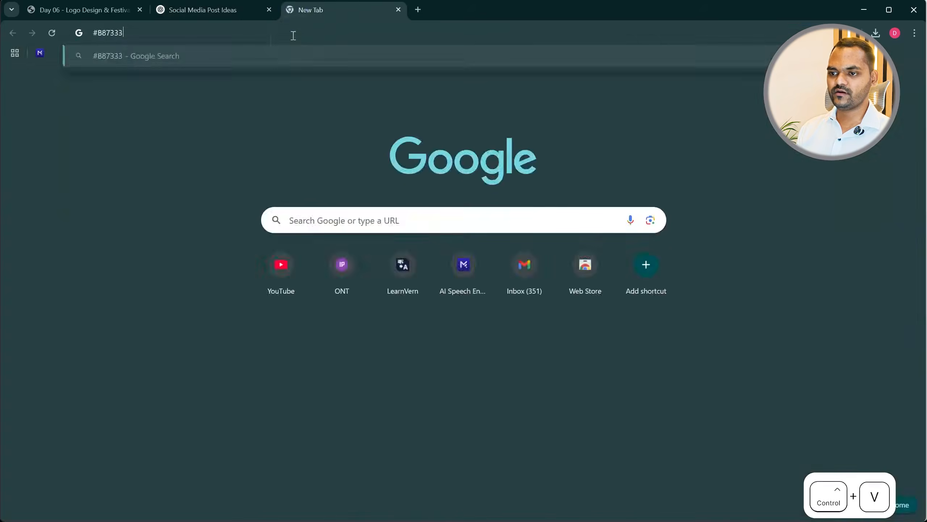
pyautogui.press('Return')
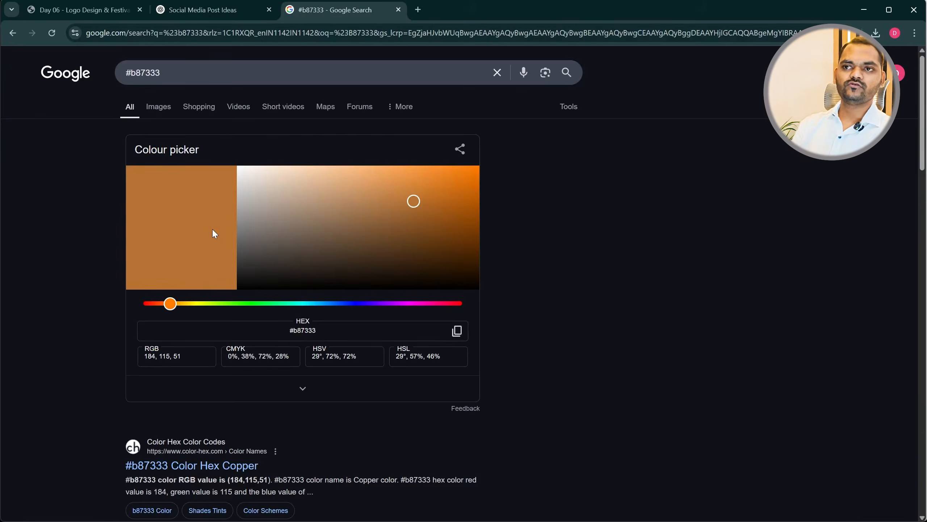
# Return to the ChatGPT conversation and examine the brief's typography suggestions for the tagline and the benefits text
pyautogui.click(206, 15)
pyautogui.click(401, 274)
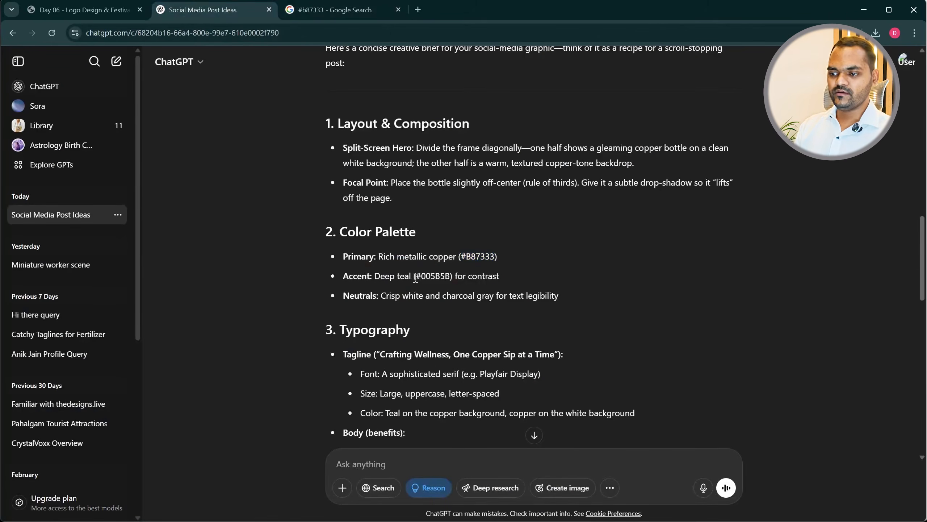
pyautogui.scroll(-3, 415, 274)
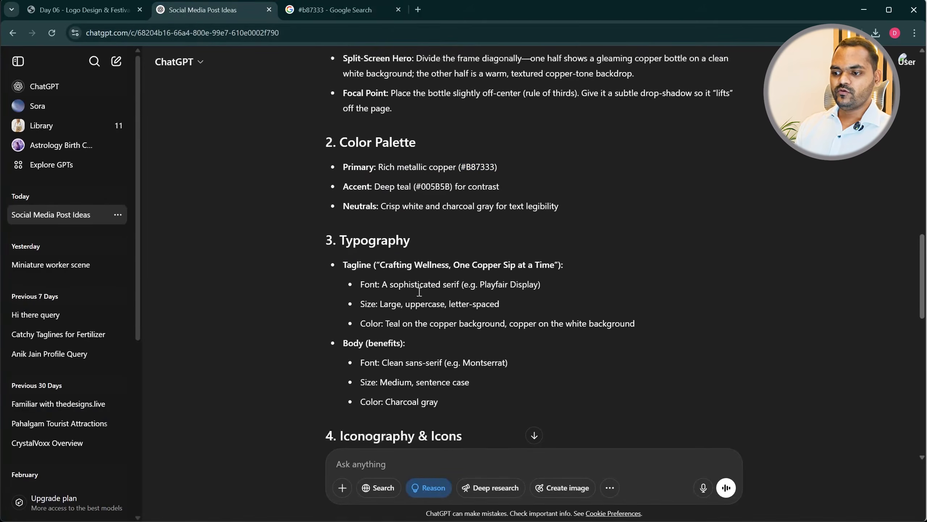
pyautogui.moveTo(380, 254); pyautogui.dragTo(397, 350)
pyautogui.scroll(-1, 425, 291)
pyautogui.click(403, 310)
pyautogui.click(396, 349)
pyautogui.scroll(-1, 395, 348)
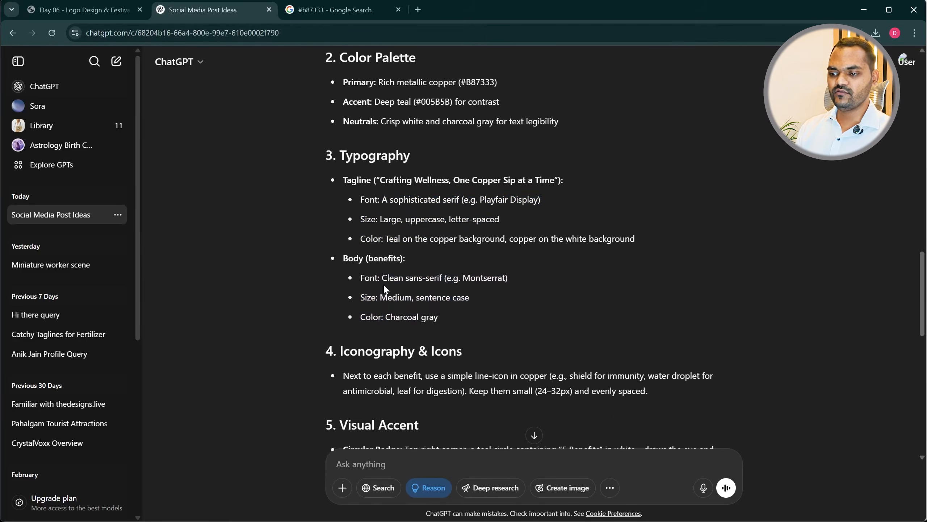
# Examine the brief's iconography, visual accent, logo and call-to-action sections and the textual wireframe sketch
pyautogui.scroll(-2, 384, 285)
pyautogui.moveTo(423, 290); pyautogui.dragTo(464, 307)
pyautogui.scroll(-2, 440, 319)
pyautogui.click(395, 289)
pyautogui.rightClick(396, 322)
pyautogui.click(365, 292)
pyautogui.scroll(-3, 369, 288)
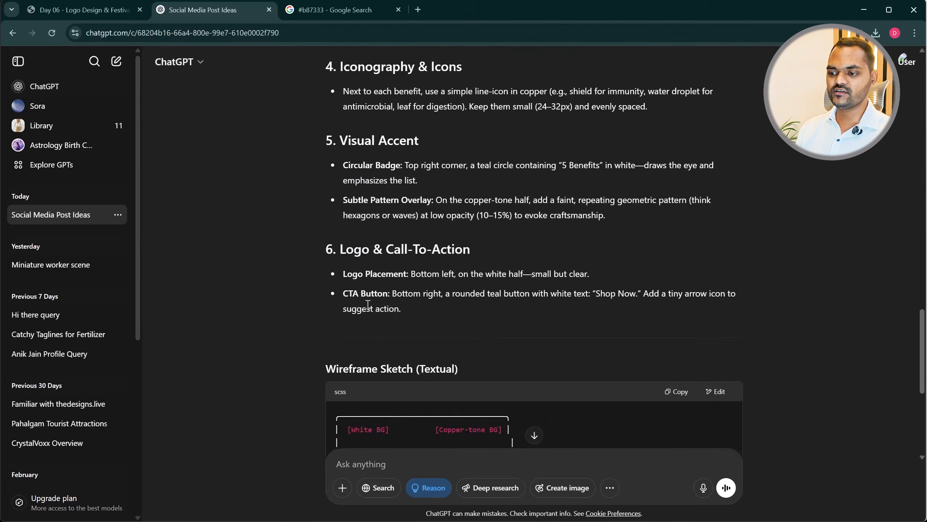
pyautogui.scroll(-1, 388, 272)
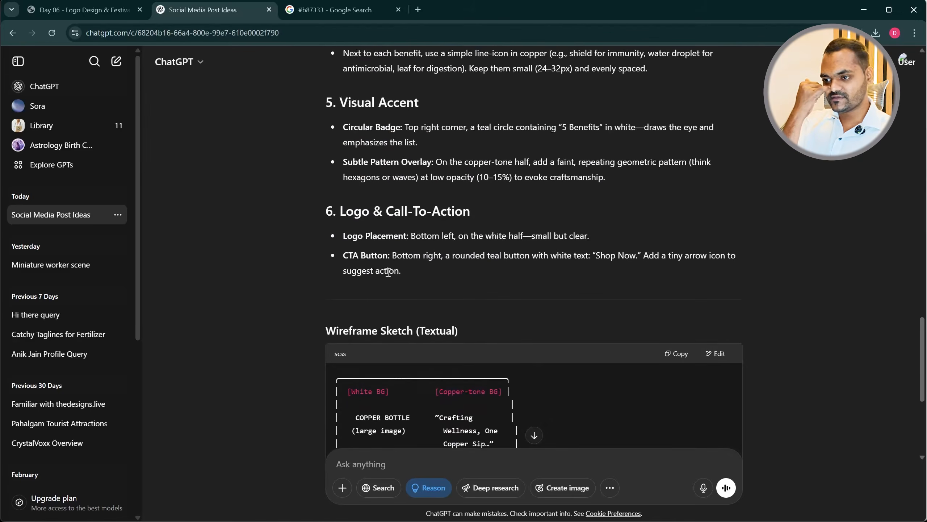
pyautogui.scroll(-2, 388, 272)
pyautogui.scroll(-4, 388, 272)
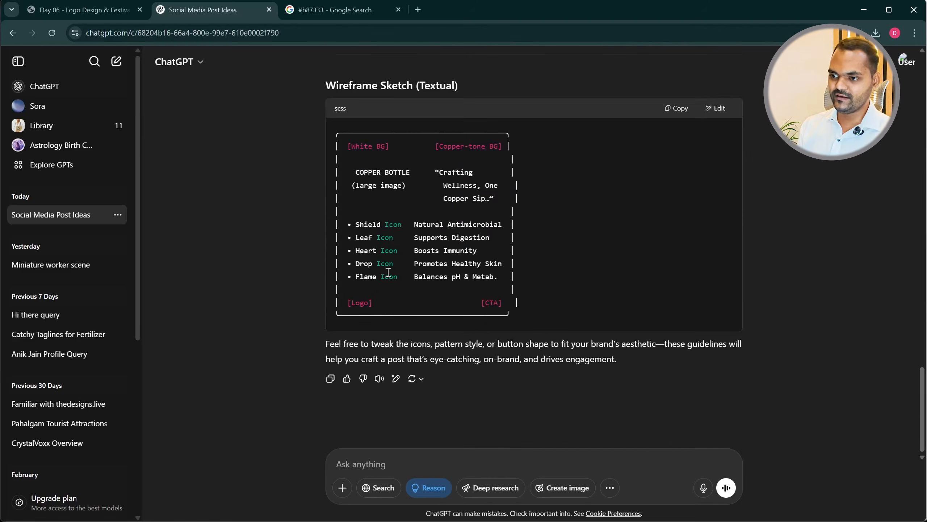
pyautogui.scroll(8, 387, 272)
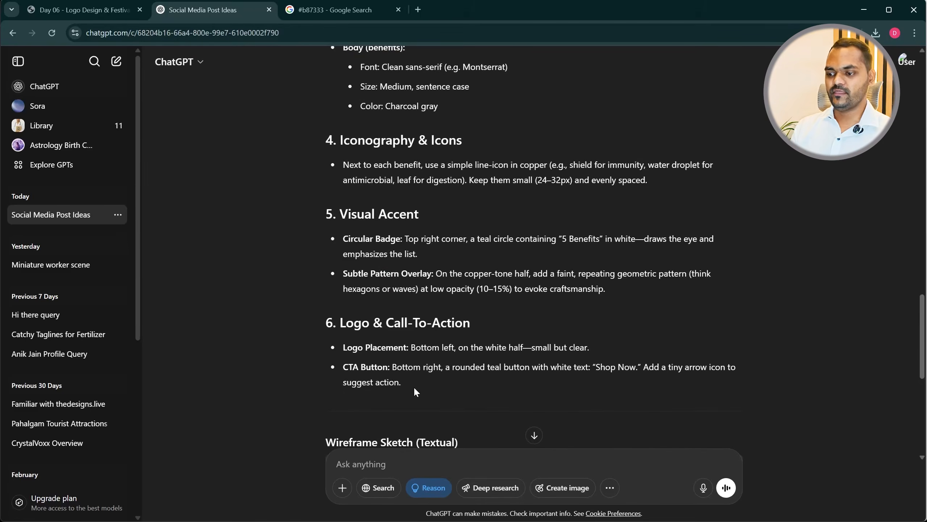
pyautogui.scroll(15, 367, 314)
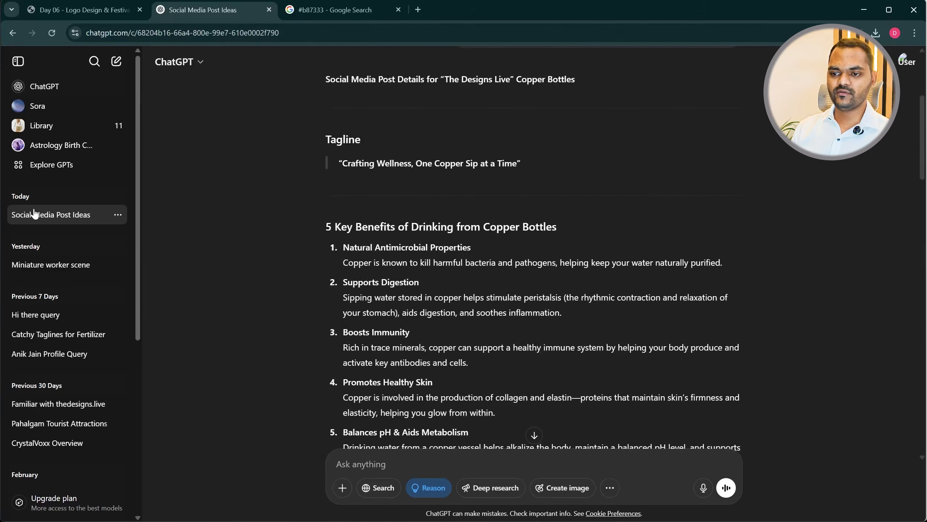
# Rename the "Social Media Post Ideas" chat to "Cooper Bottle"
pyautogui.click(118, 215)
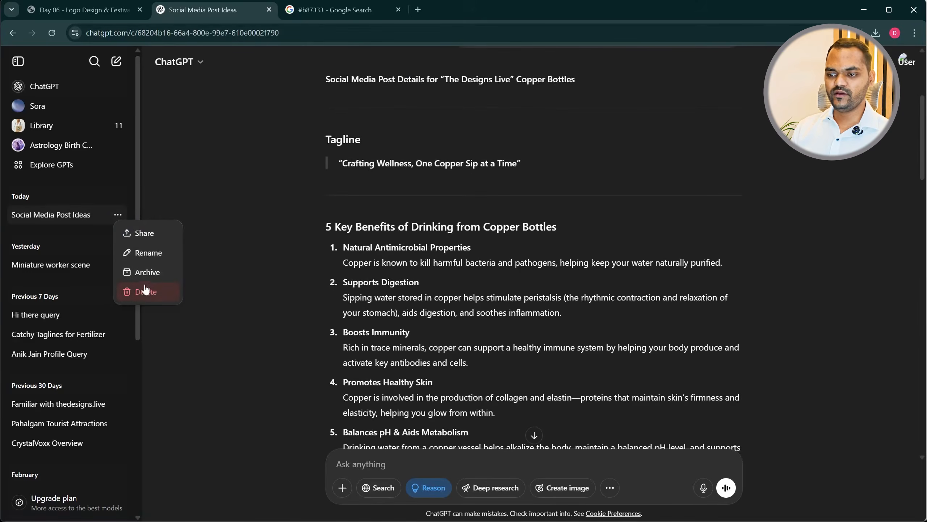
pyautogui.click(144, 252)
pyautogui.hotkey('ctrl', 'a')
pyautogui.write('Cooper Bottle')
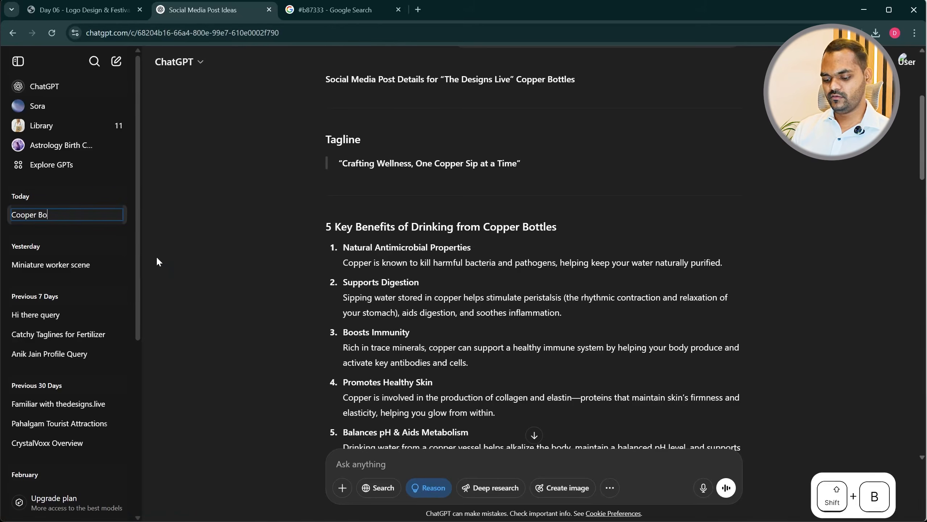
pyautogui.press('Return')
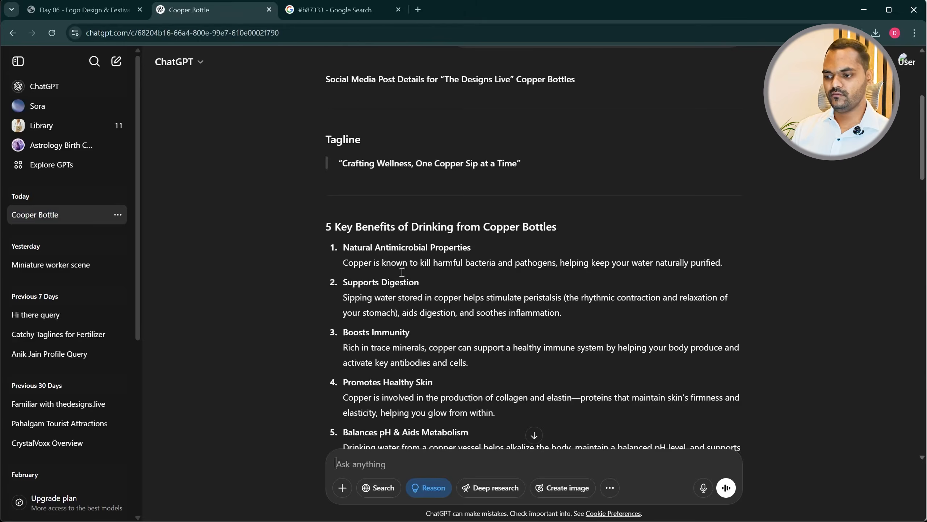
# Start a new chat and send the message "hi"
pyautogui.click(534, 435)
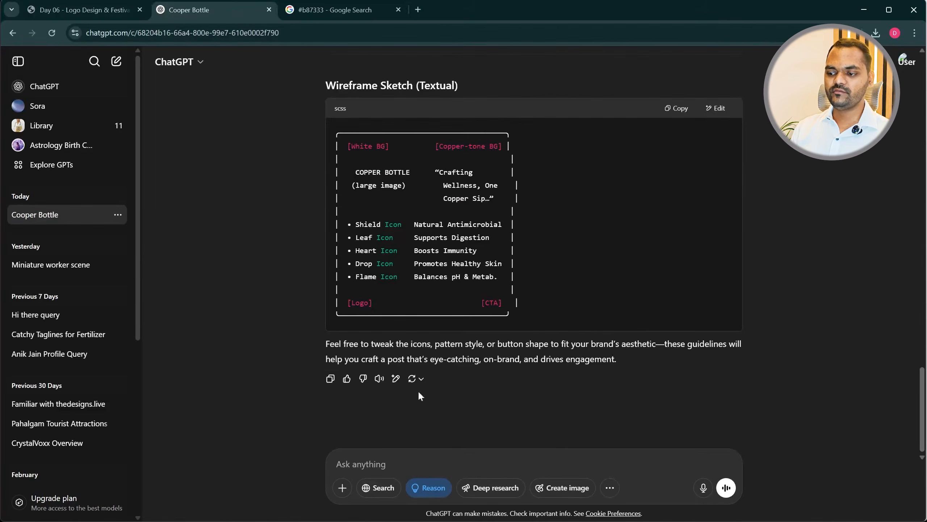
pyautogui.tripleClick(227, 211)
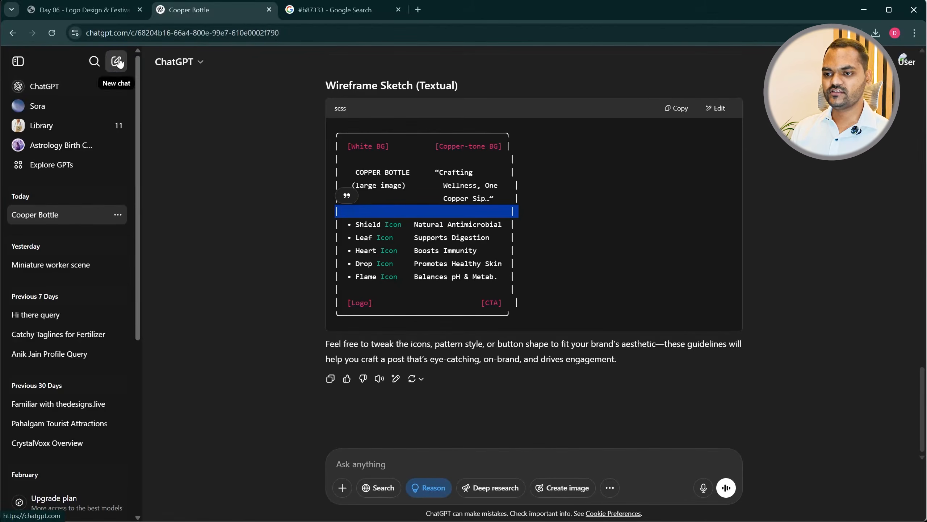
pyautogui.click(117, 61)
pyautogui.write('hi')
pyautogui.press('Return')
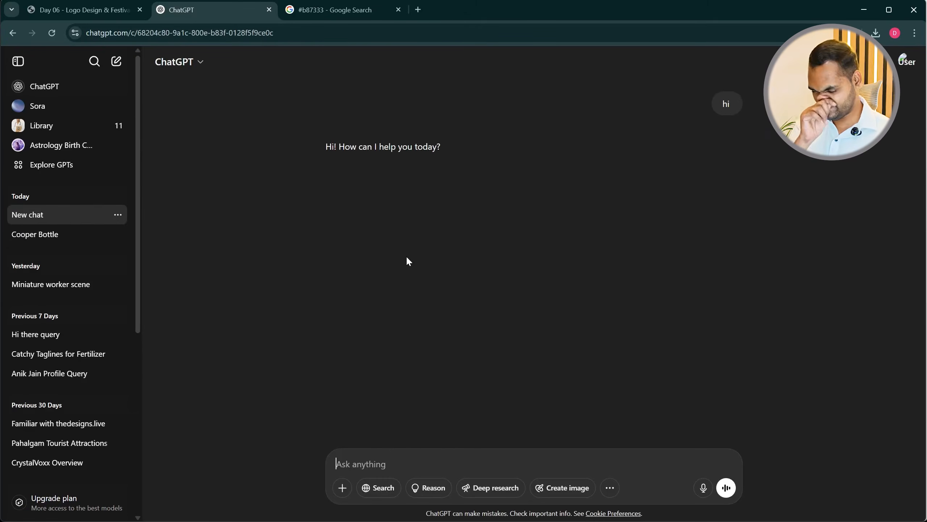
# Send the message "i want ot learn englsih ." in the current chat
pyautogui.click(376, 471)
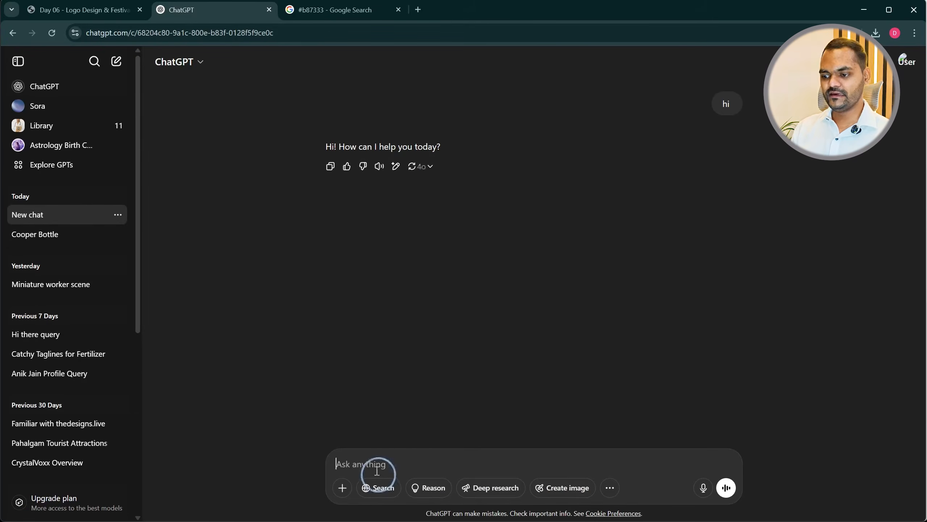
pyautogui.press('BackSpace')
pyautogui.press('BackSpace')
pyautogui.press('BackSpace')
pyautogui.write('i want ot l')
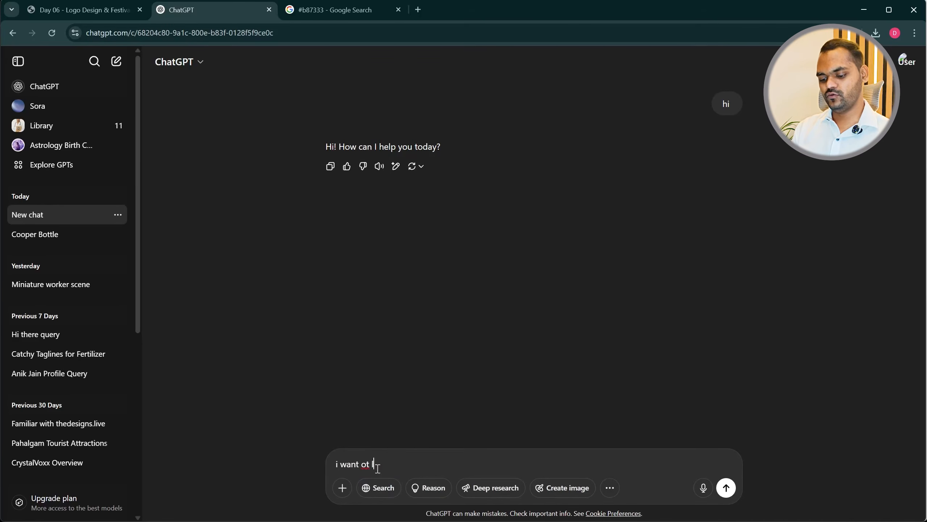
pyautogui.write('earn englsidshdfg')
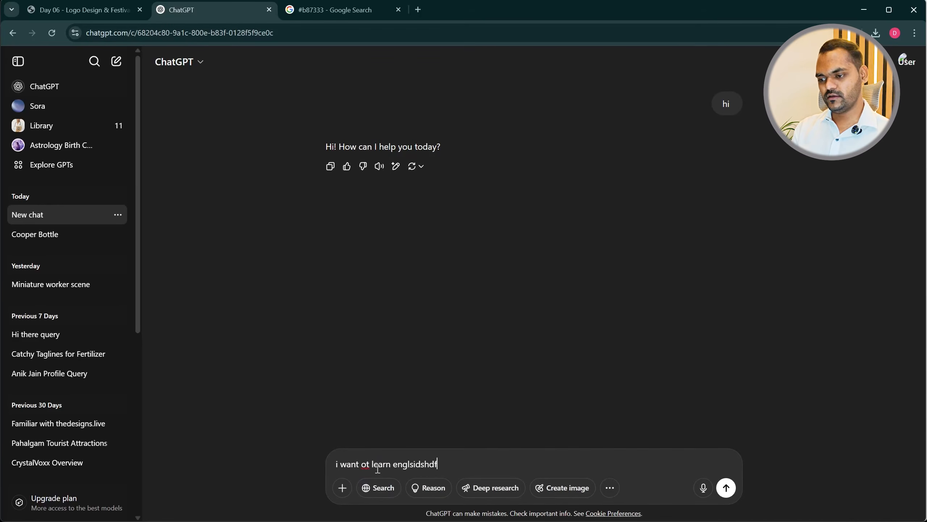
pyautogui.press('BackSpace')
pyautogui.press('BackSpace')
pyautogui.press('BackSpace')
pyautogui.press('BackSpace')
pyautogui.press('BackSpace')
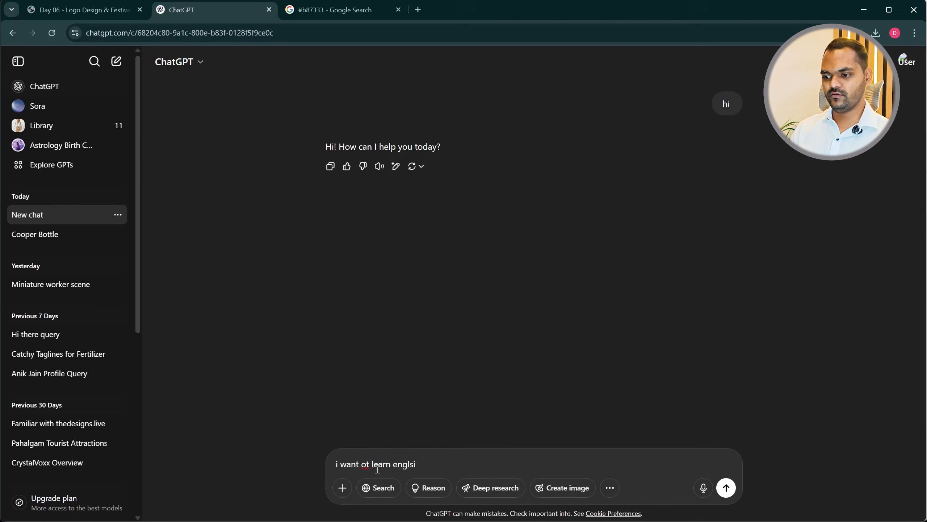
pyautogui.write('h .')
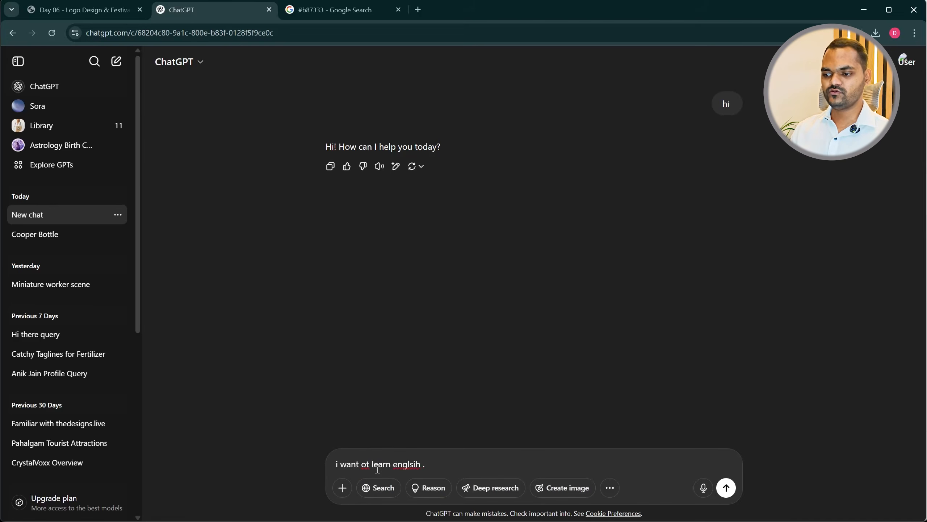
pyautogui.press('Return')
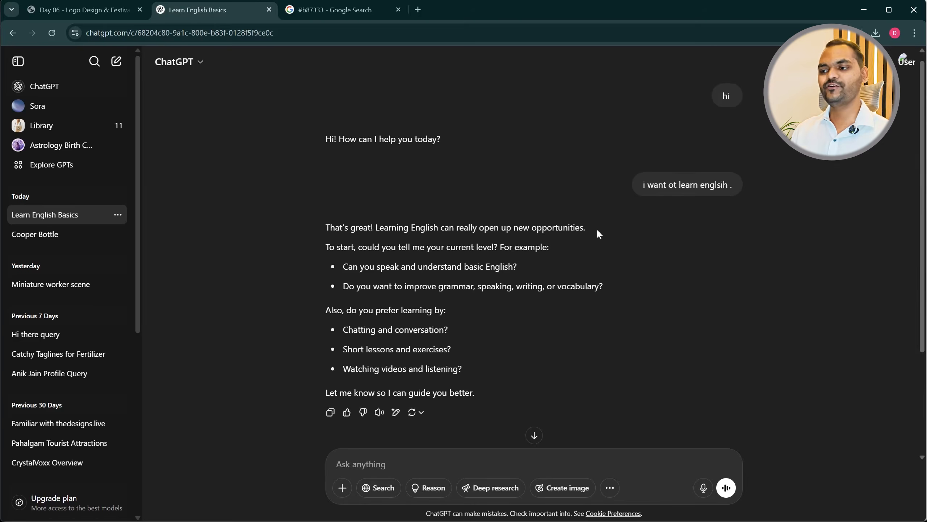
# Examine the reply about learning English, including its questions on current level and preferred learning method
pyautogui.moveTo(668, 188); pyautogui.dragTo(744, 186)
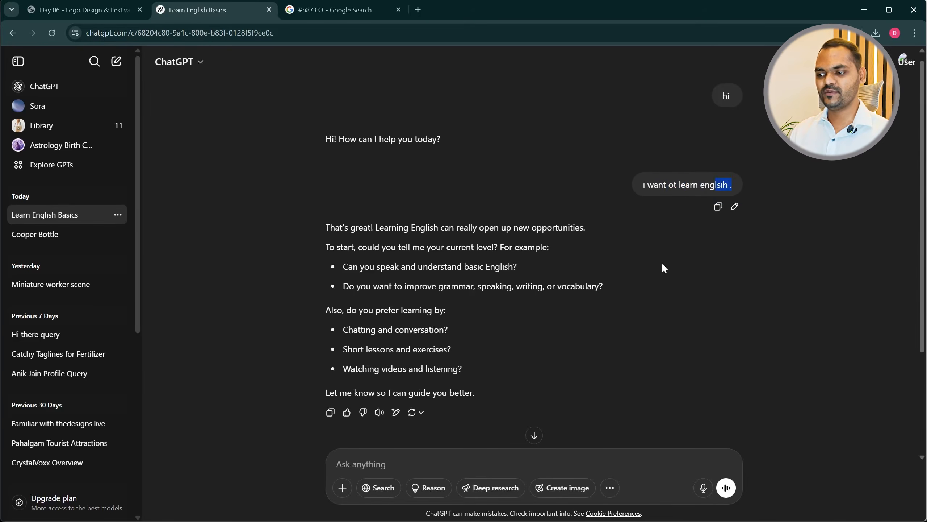
pyautogui.click(376, 464)
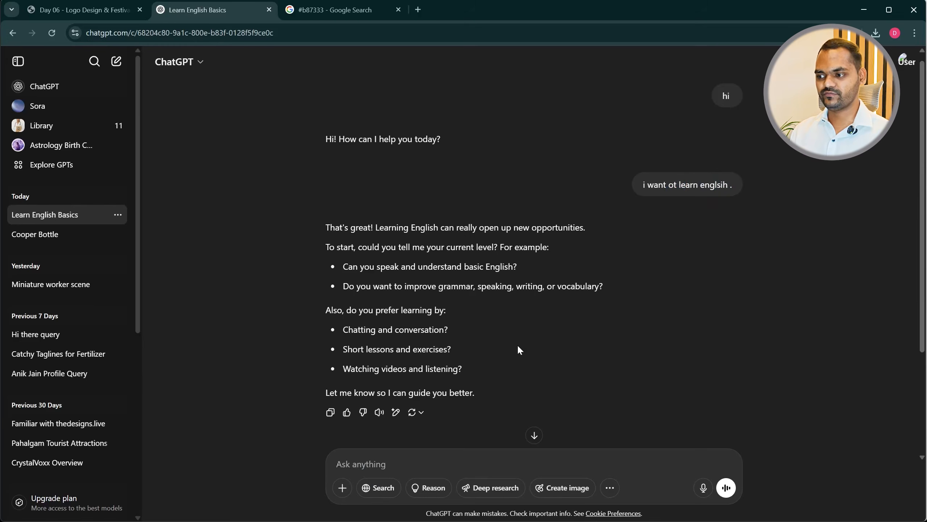
pyautogui.scroll(-3, 449, 390)
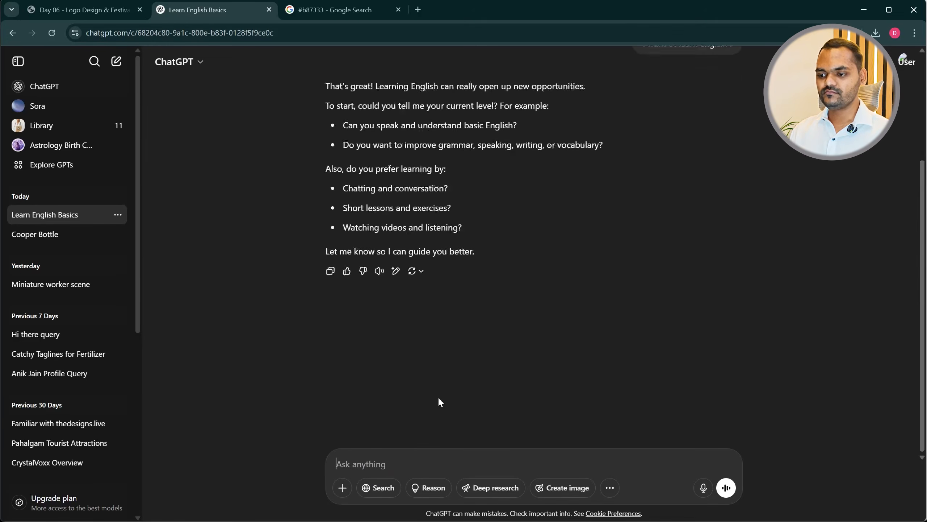
pyautogui.scroll(3, 365, 321)
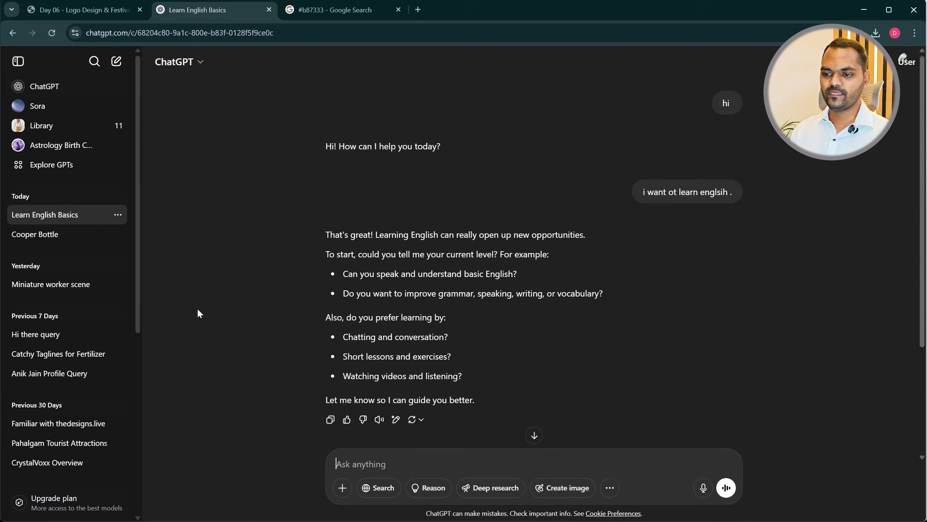
# Open the "Cooper Bottle" chat and look over the end of its design brief
pyautogui.click(51, 241)
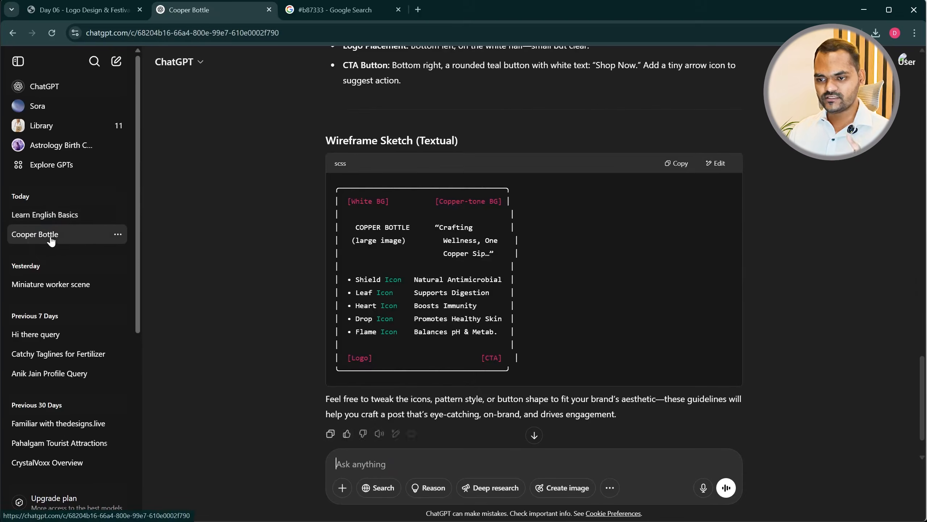
pyautogui.scroll(5, 473, 331)
pyautogui.scroll(-6, 470, 346)
pyautogui.click(392, 458)
pyautogui.write('give')
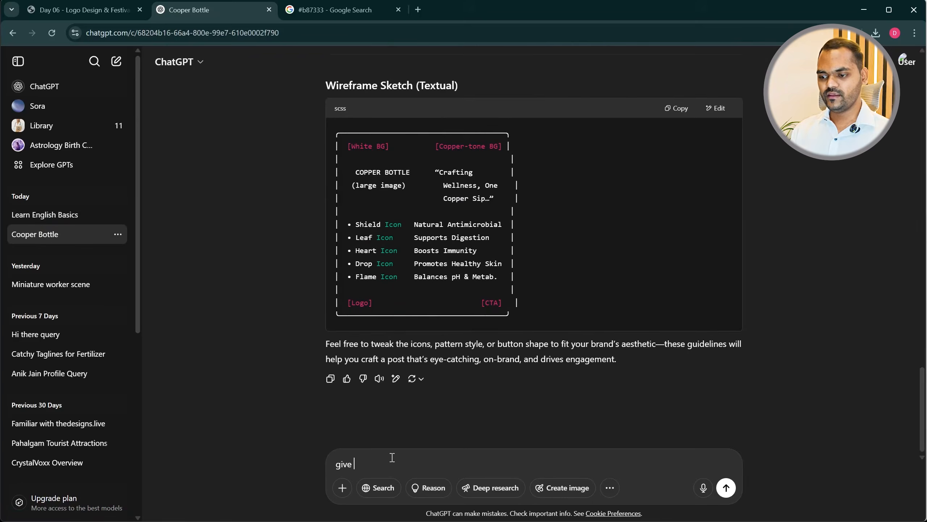
pyautogui.hotkey('ctrl', 'a')
pyautogui.click(392, 458)
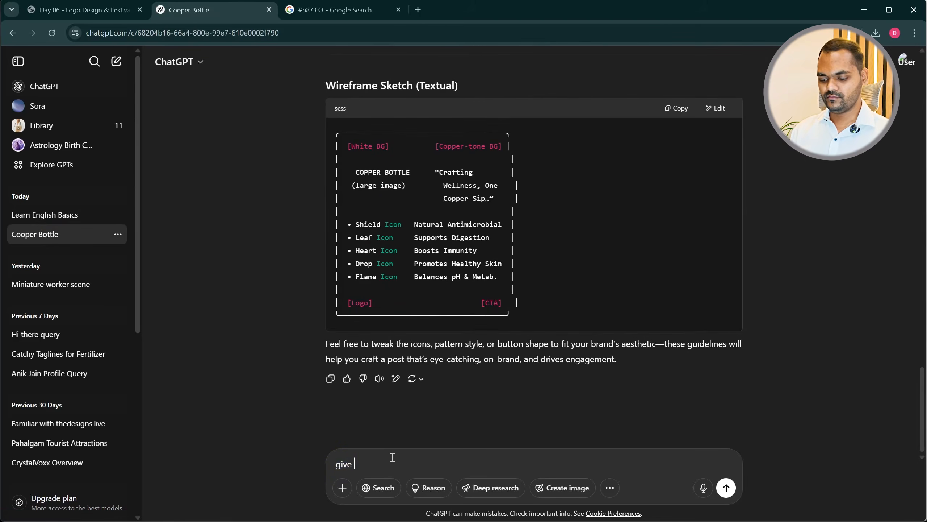
pyautogui.hotkey('ctrl', 'a')
pyautogui.press('BackSpace')
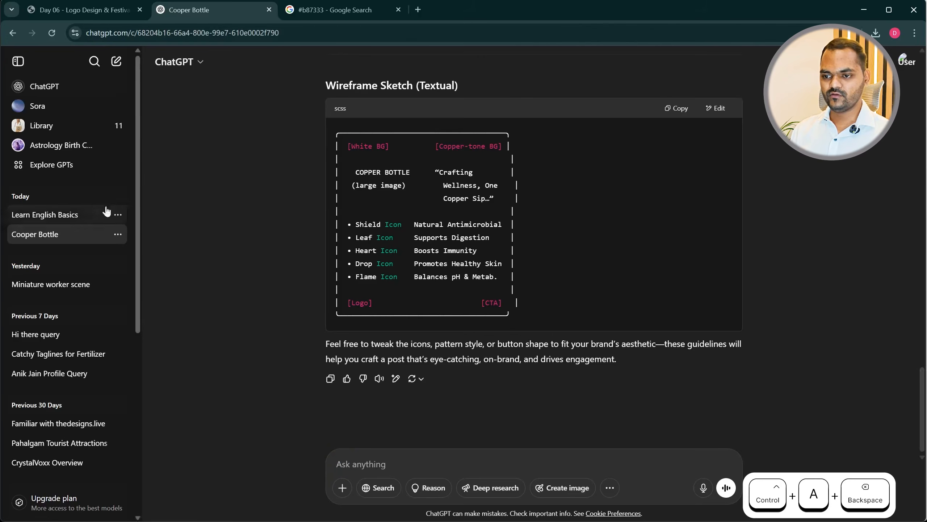
# Start a new chat and send "i wan tto desigsn a social median post for a brndf of led light manuisfacutrer. give me a 5 taglines"
pyautogui.click(53, 215)
pyautogui.click(116, 61)
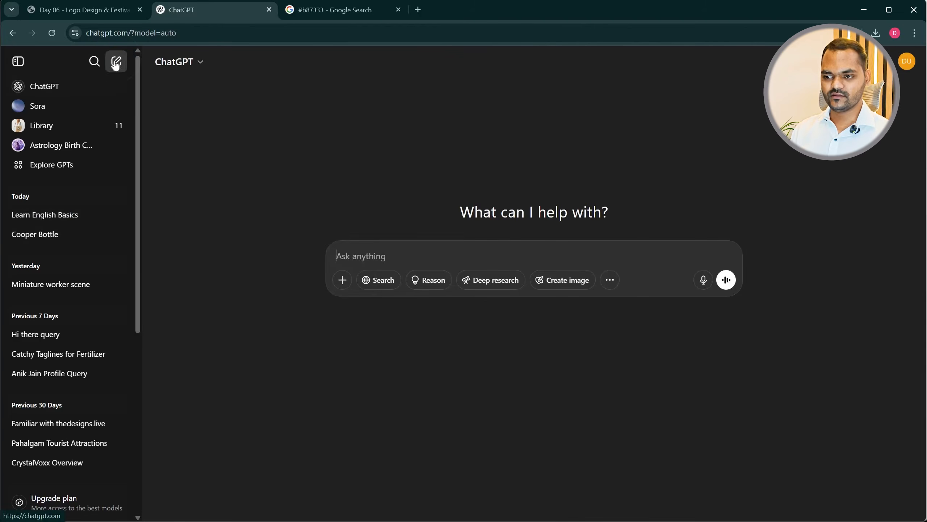
pyautogui.click(374, 253)
pyautogui.write('i w')
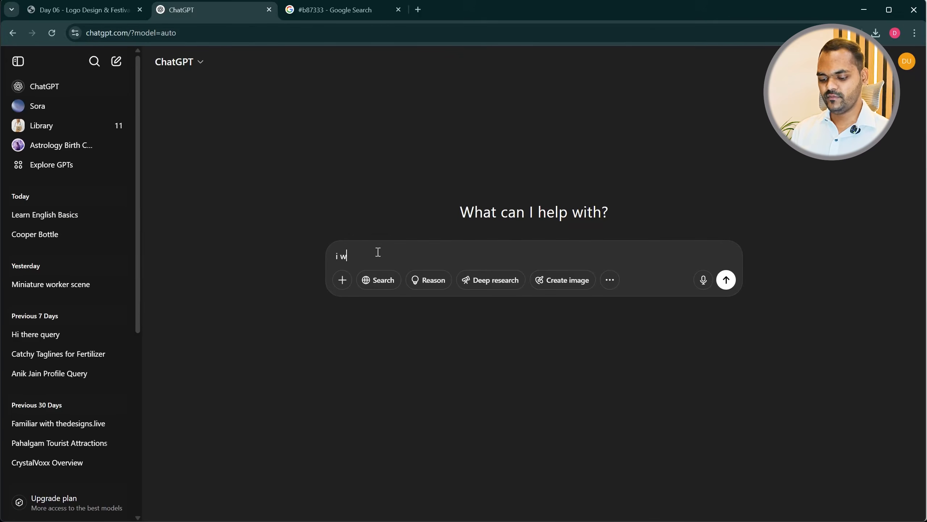
pyautogui.write('an tto desigsn a ')
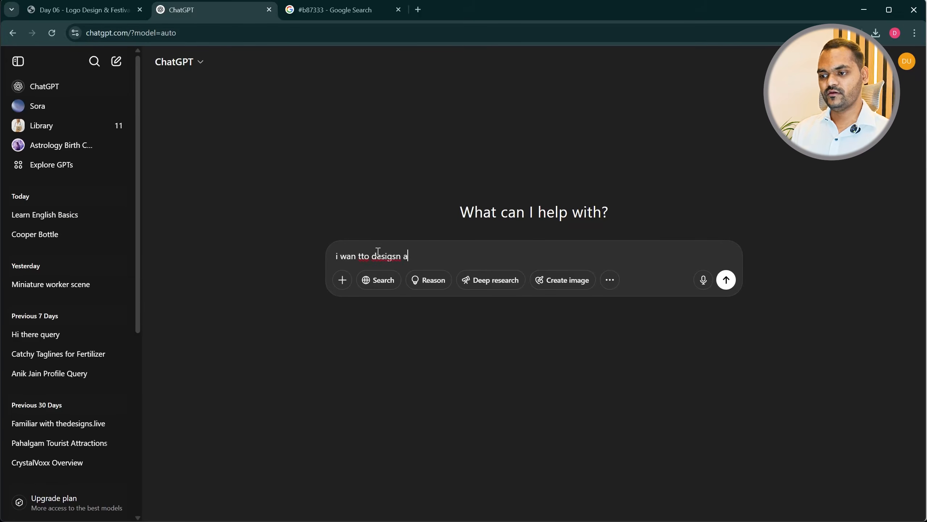
pyautogui.write('socxai')
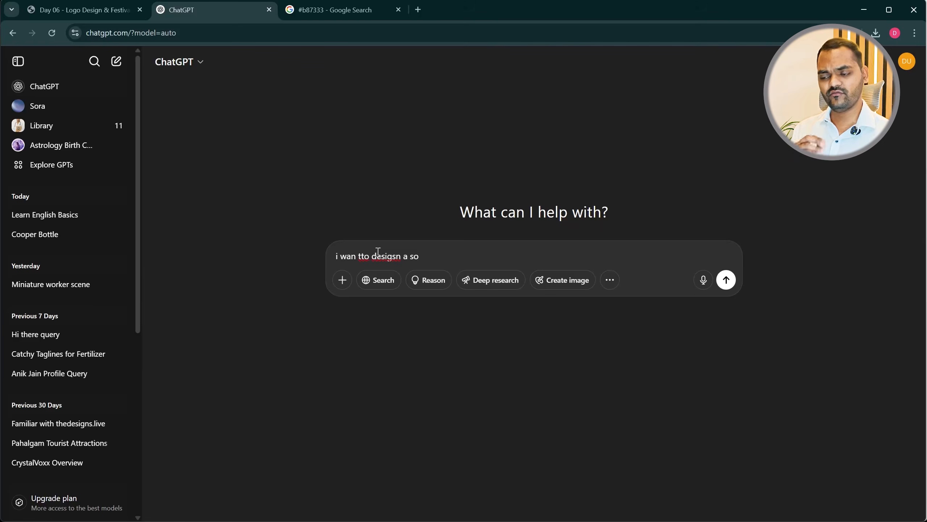
pyautogui.write('cial median')
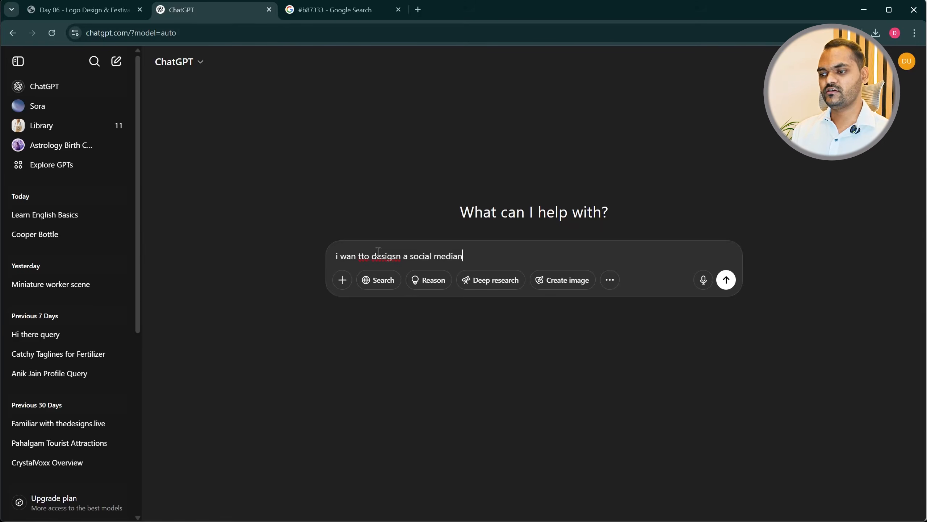
pyautogui.write(' post for')
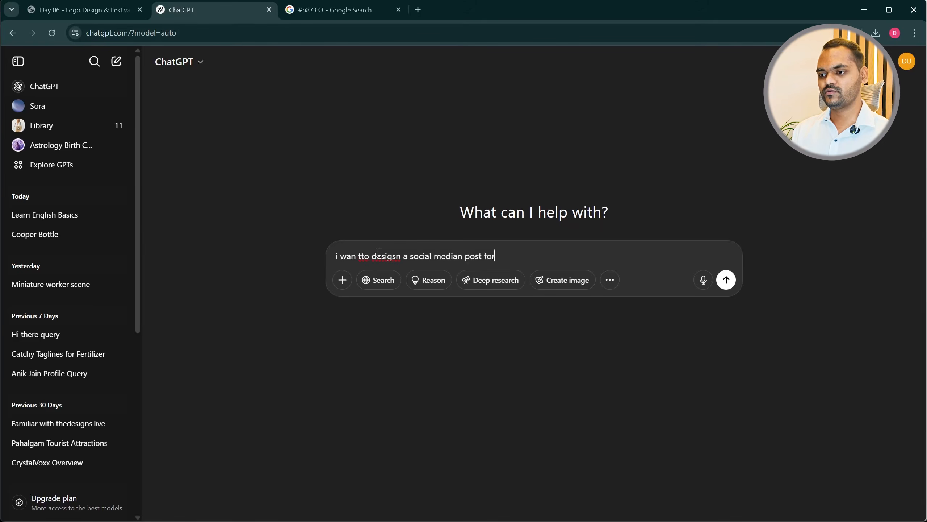
pyautogui.write(' a brndf')
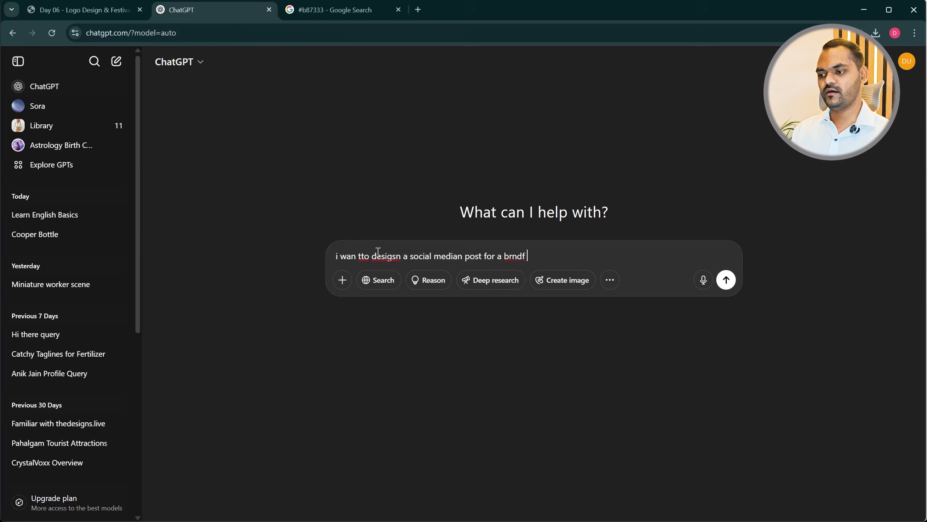
pyautogui.write(' of ')
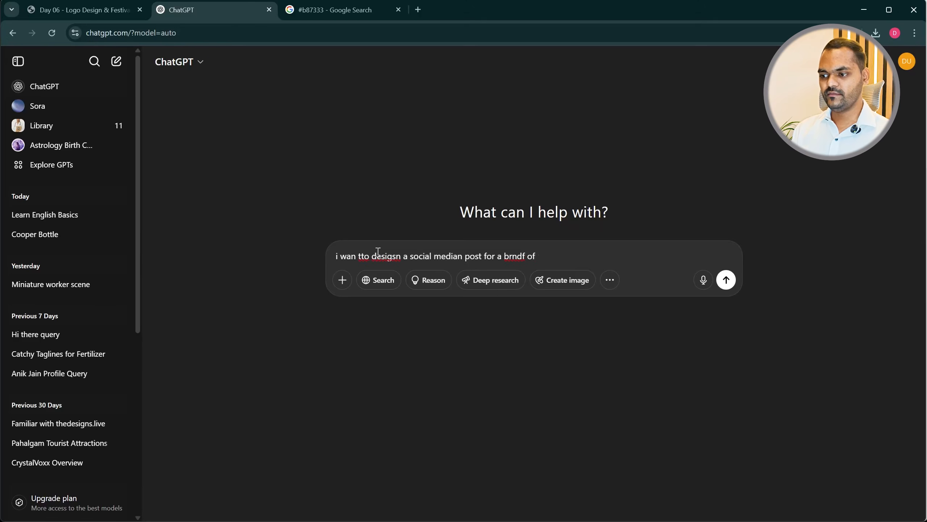
pyautogui.write('led ')
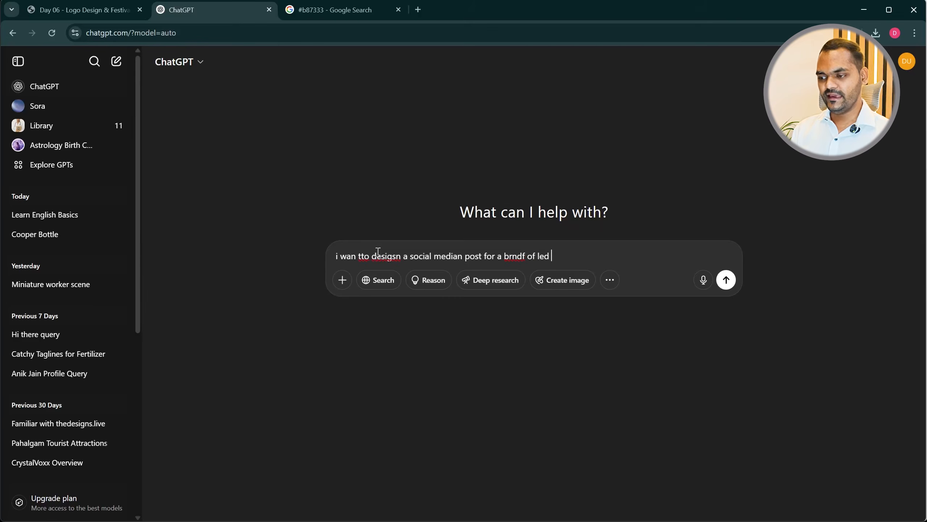
pyautogui.write('light ma')
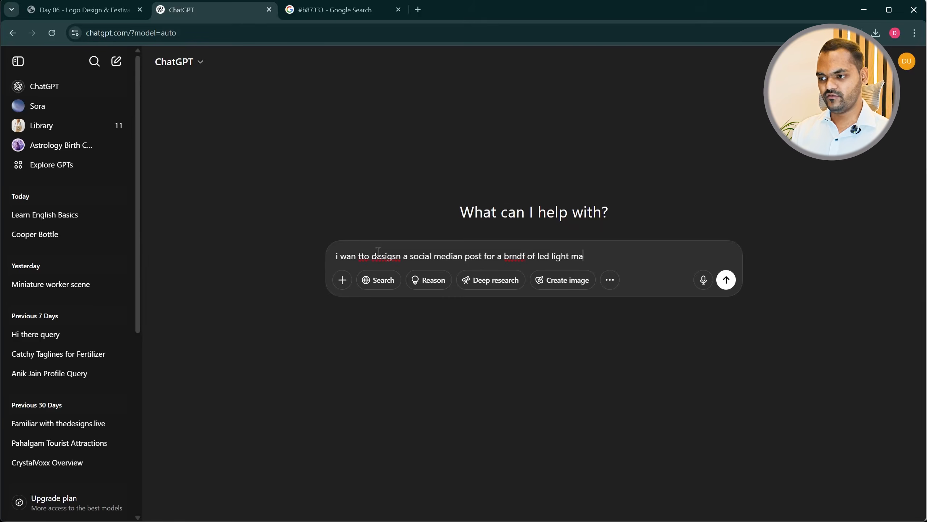
pyautogui.write('nuisfacu')
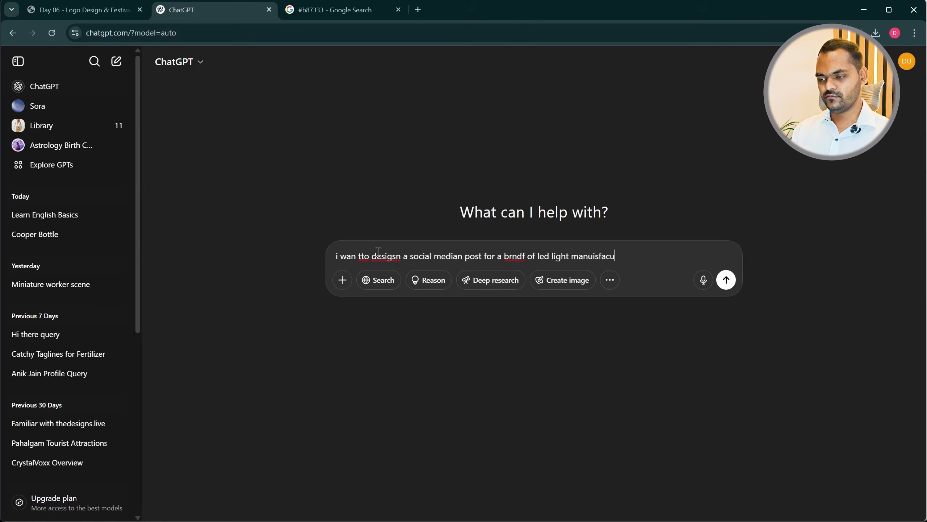
pyautogui.write('trer .')
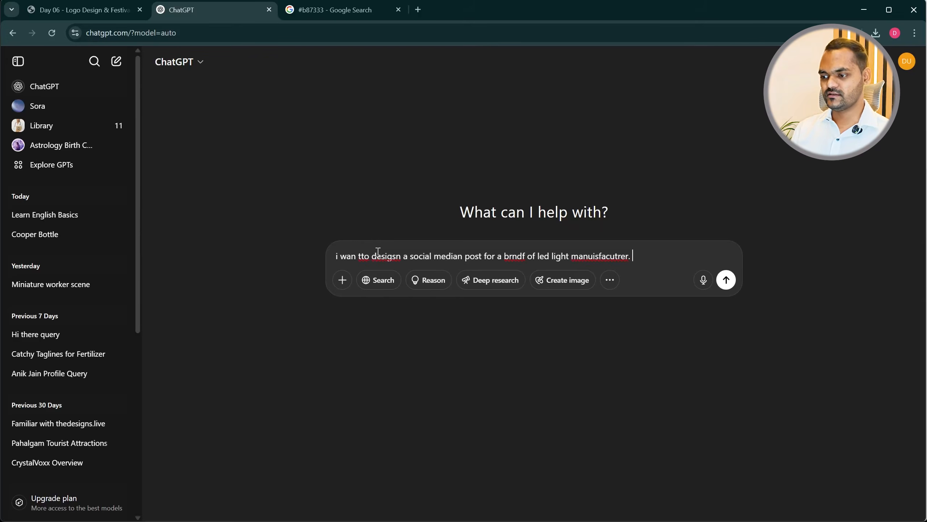
pyautogui.write('give me a 5 taglines')
pyautogui.press('Return')
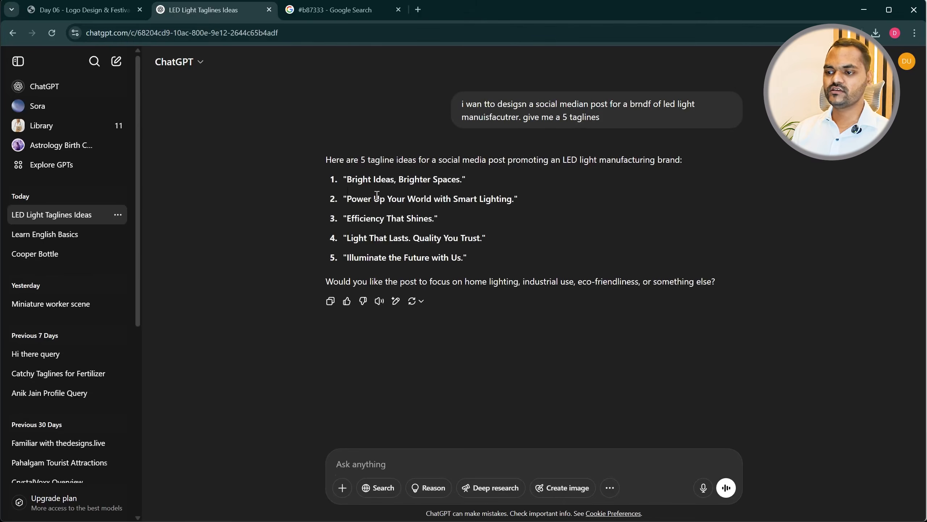
# Examine the five suggested taglines for the LED light manufacturer's social media post
pyautogui.moveTo(346, 179); pyautogui.dragTo(451, 199)
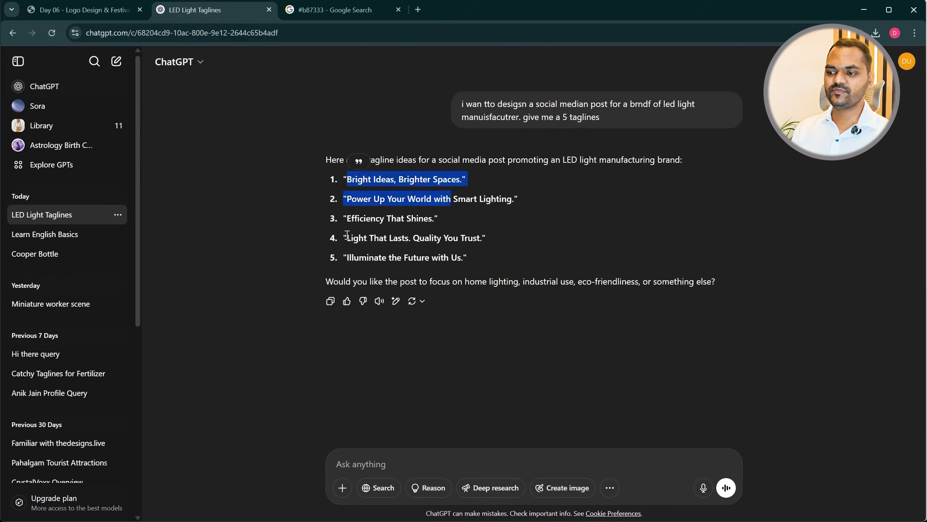
pyautogui.moveTo(344, 218); pyautogui.dragTo(425, 224)
pyautogui.moveTo(354, 257); pyautogui.dragTo(494, 260)
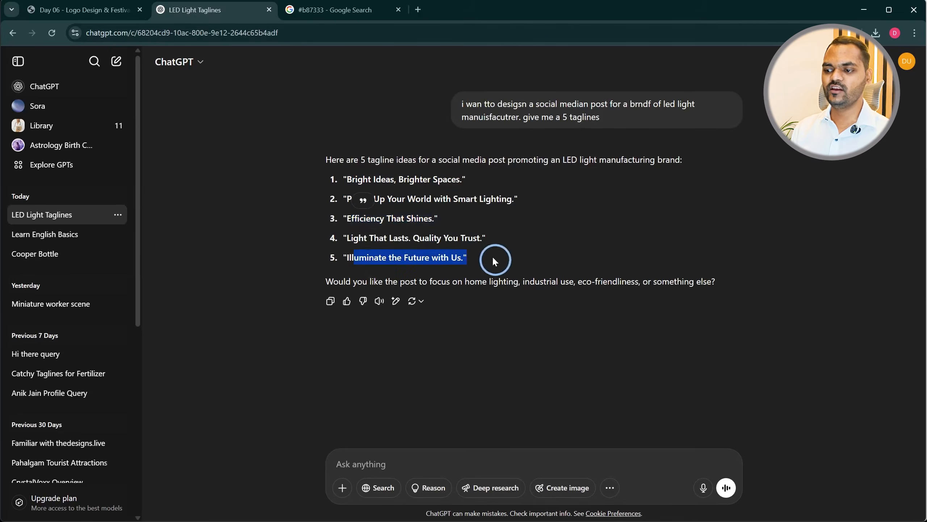
pyautogui.click(414, 267)
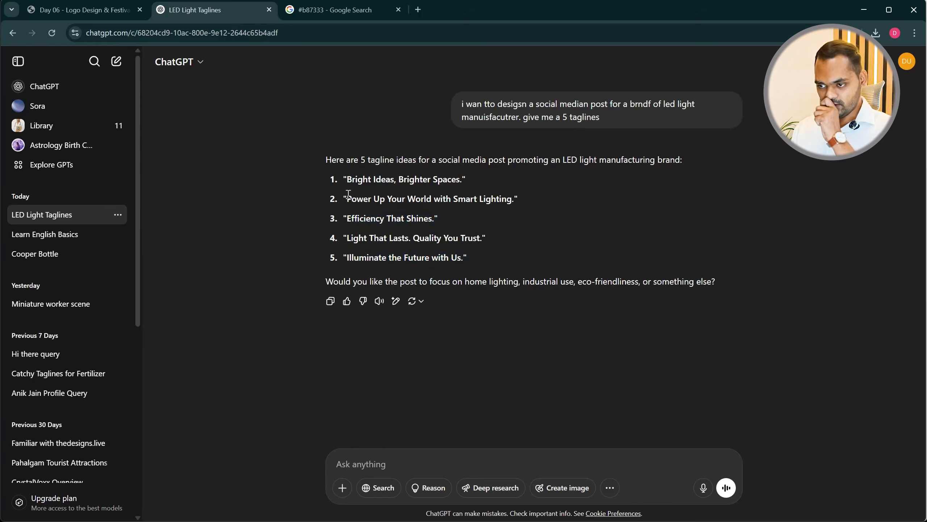
pyautogui.moveTo(349, 194); pyautogui.dragTo(387, 281)
pyautogui.click(426, 322)
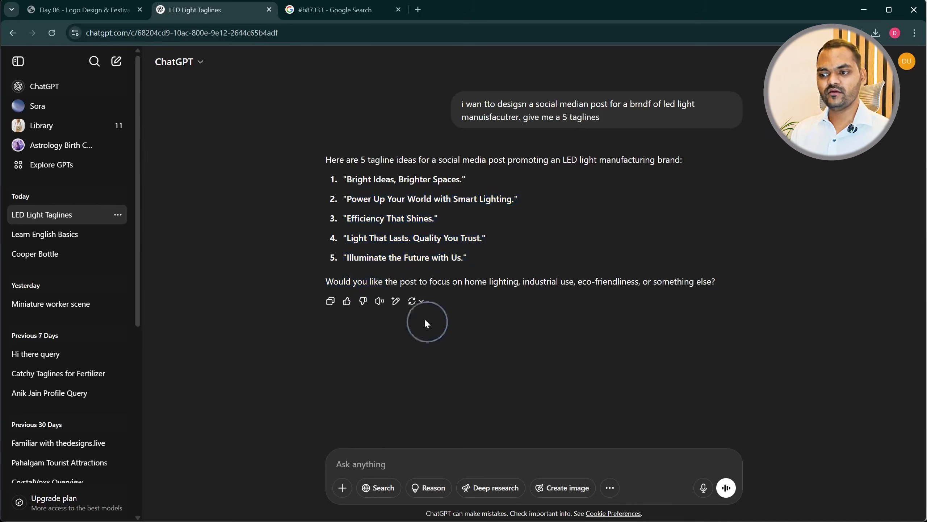
# Return to the "Cooper Bottle" chat and send the message "i want 5 taglines"
pyautogui.click(50, 254)
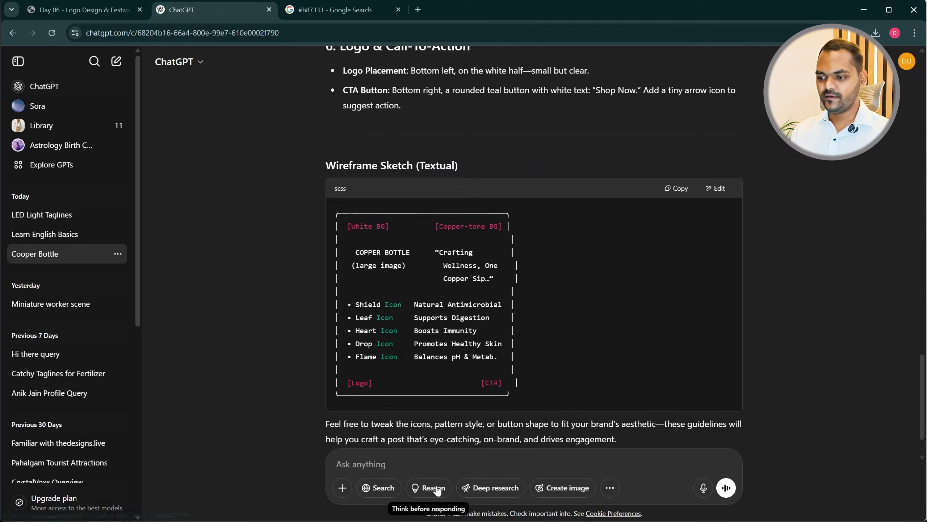
pyautogui.write('i want 5 taglines')
pyautogui.press('Return')
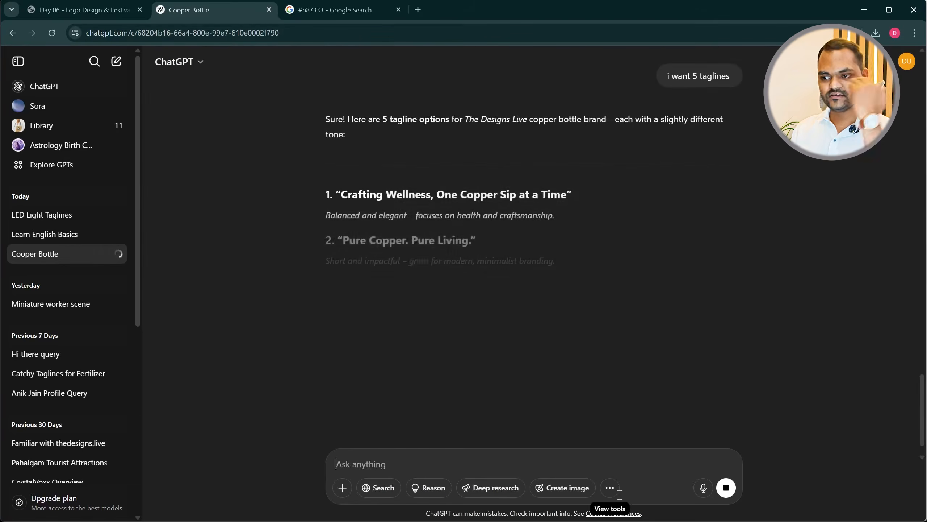
# Open the "LED Light Taglines" chat and send the message "i want 5 taglines"
pyautogui.scroll(7, 458, 286)
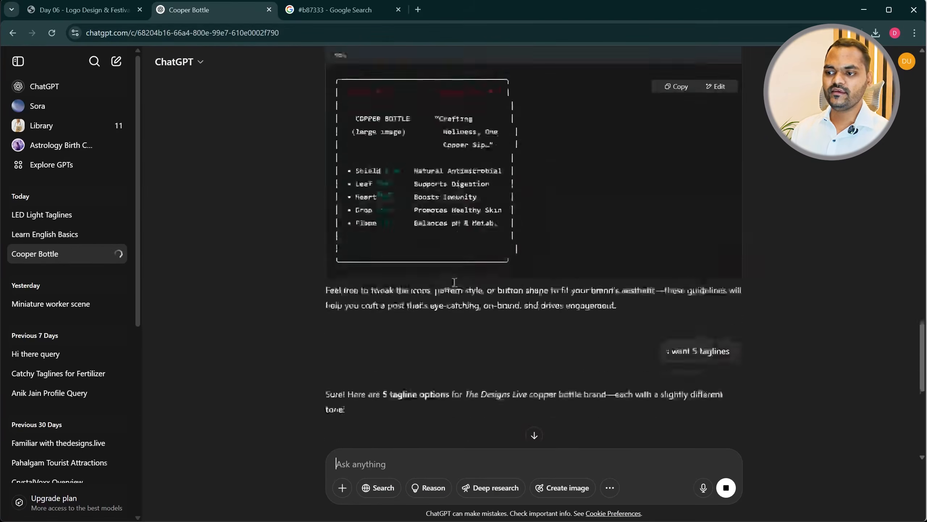
pyautogui.click(42, 216)
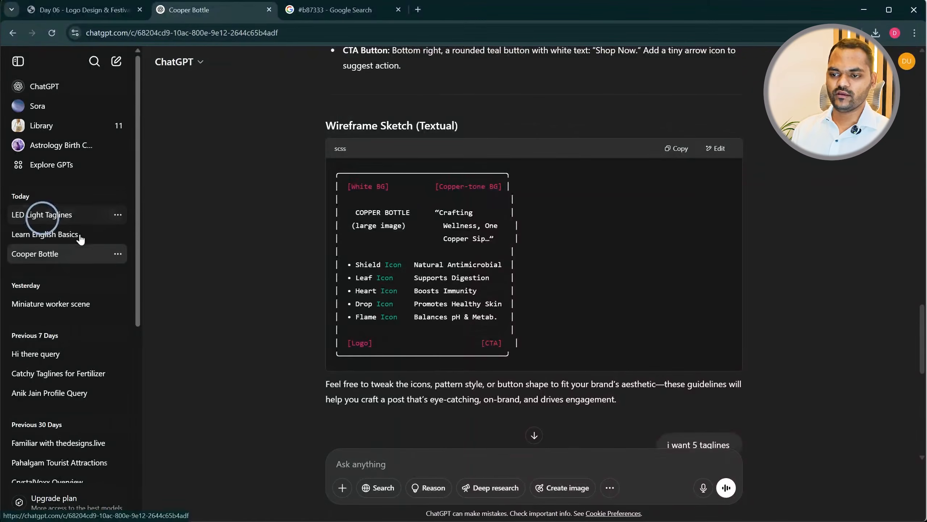
pyautogui.click(379, 456)
pyautogui.write('i want 5 taglines')
pyautogui.press('Return')
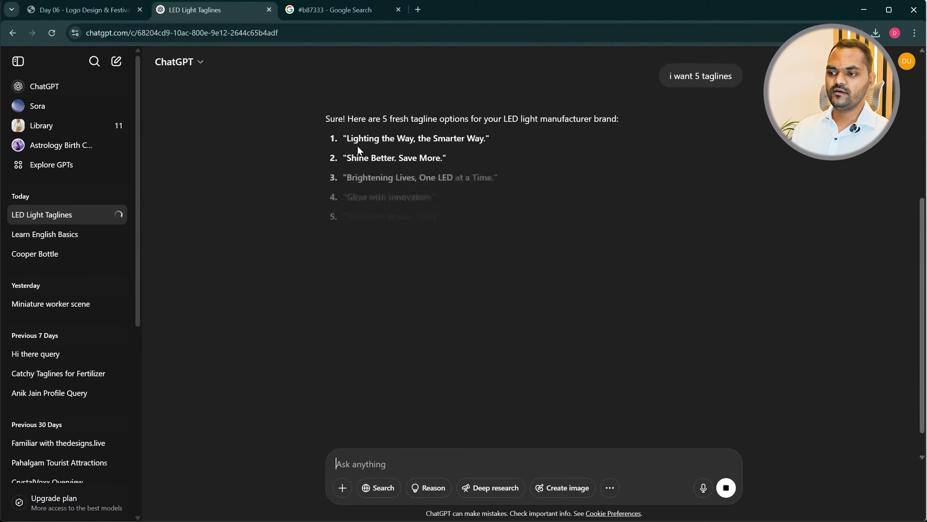
# Compare the newly suggested taglines in the "LED Light Taglines" chat with those in the "Cooper Bottle" chat
pyautogui.moveTo(359, 138); pyautogui.dragTo(397, 140)
pyautogui.moveTo(430, 178); pyautogui.dragTo(470, 179)
pyautogui.moveTo(356, 198); pyautogui.dragTo(416, 216)
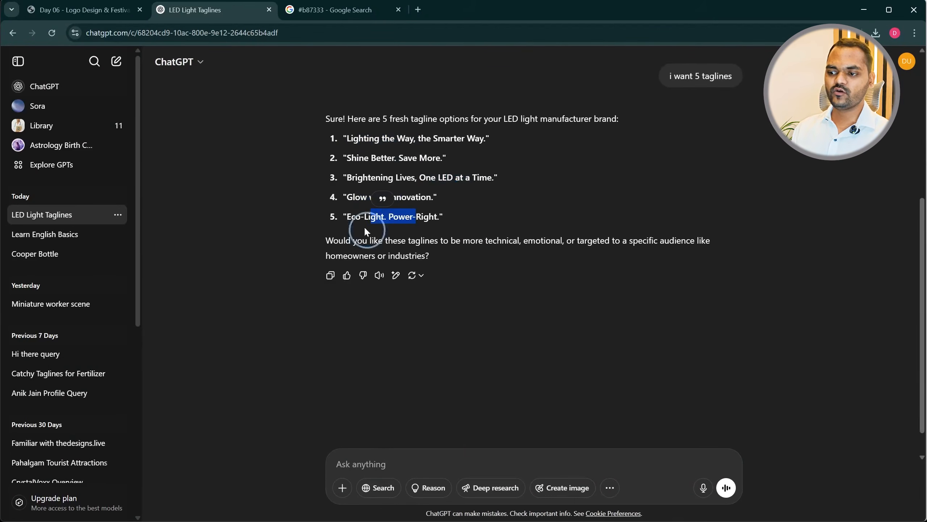
pyautogui.click(48, 256)
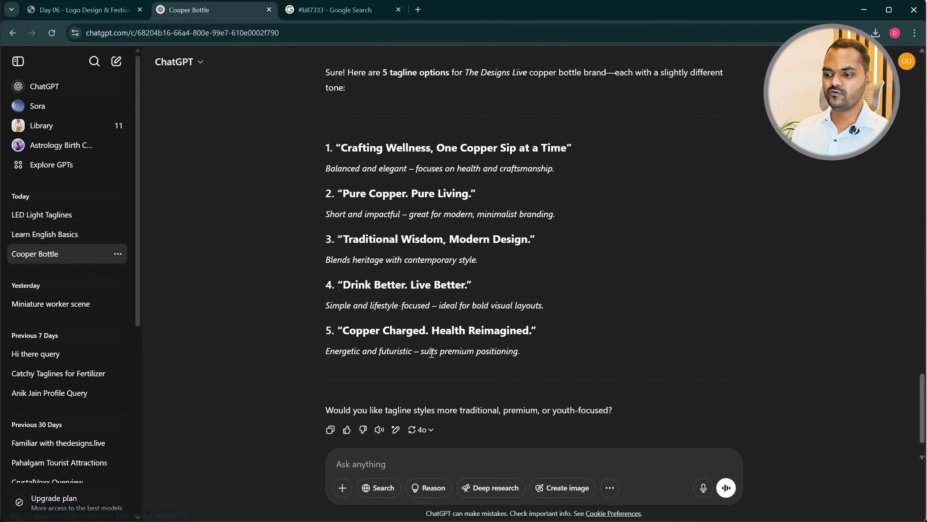
pyautogui.moveTo(347, 136); pyautogui.dragTo(539, 136)
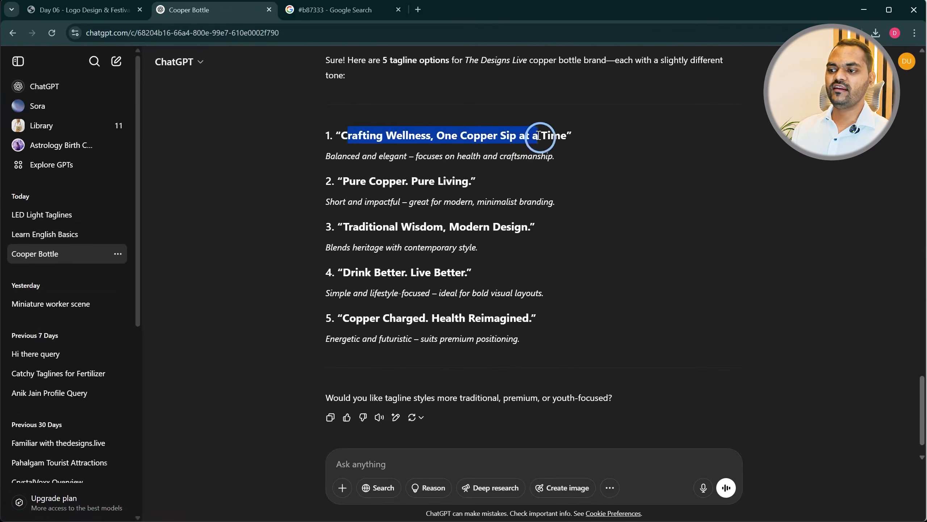
pyautogui.moveTo(353, 227); pyautogui.dragTo(466, 227)
pyautogui.moveTo(360, 181); pyautogui.dragTo(426, 181)
pyautogui.moveTo(356, 320); pyautogui.dragTo(432, 321)
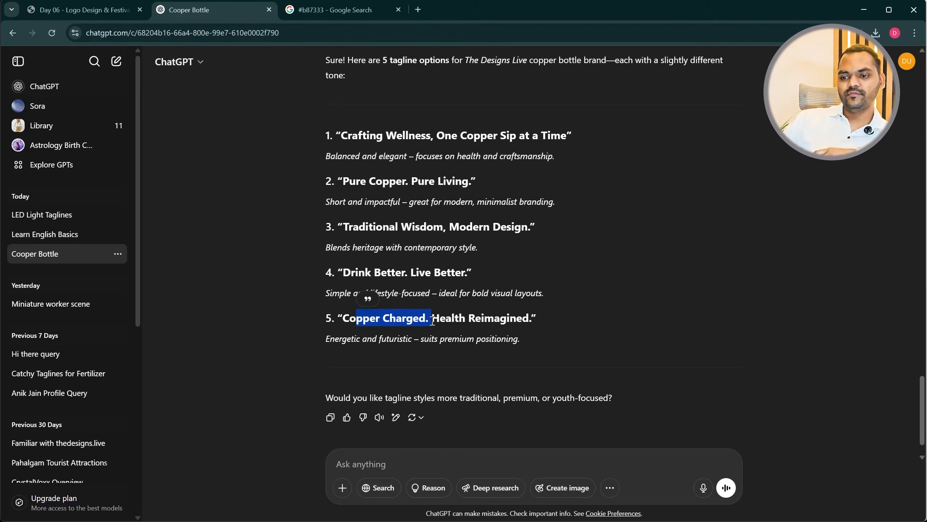
pyautogui.click(65, 215)
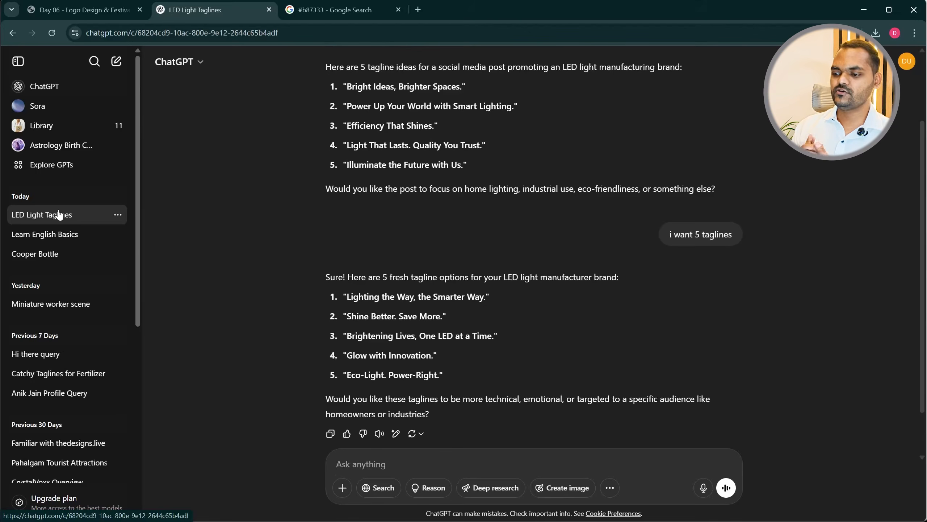
# Return to the "Cooper Bottle" chat and send "generate an image of a copper bottle with creative idea that you shared with me."
pyautogui.click(73, 254)
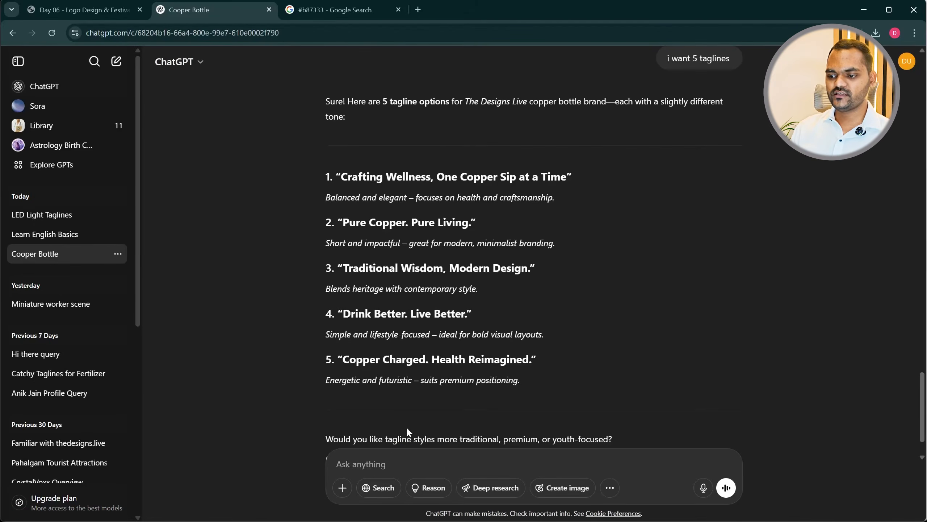
pyautogui.scroll(-2, 695, 165)
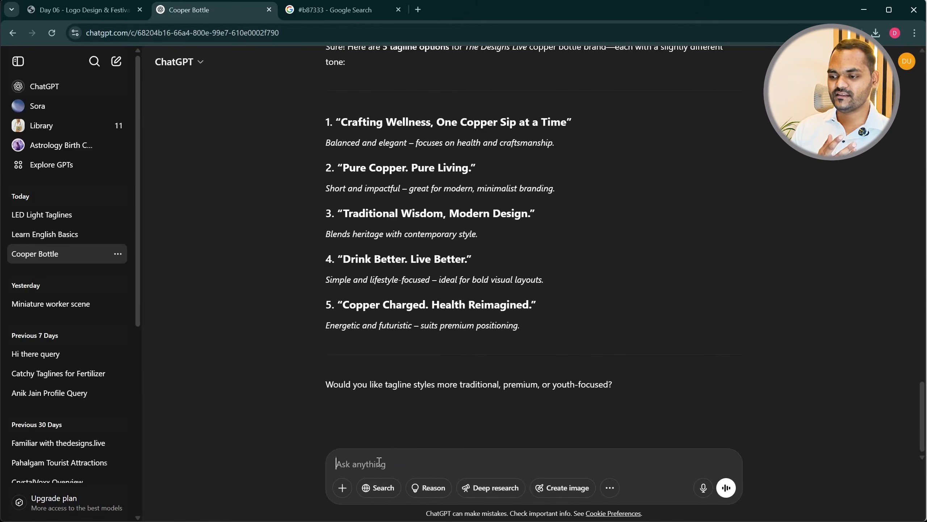
pyautogui.write('generate ')
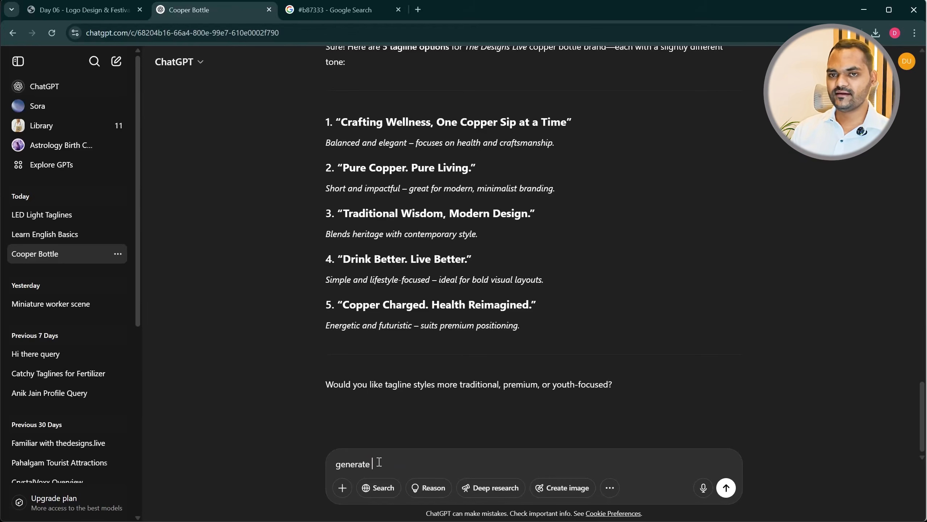
pyautogui.write('an image of a copper ')
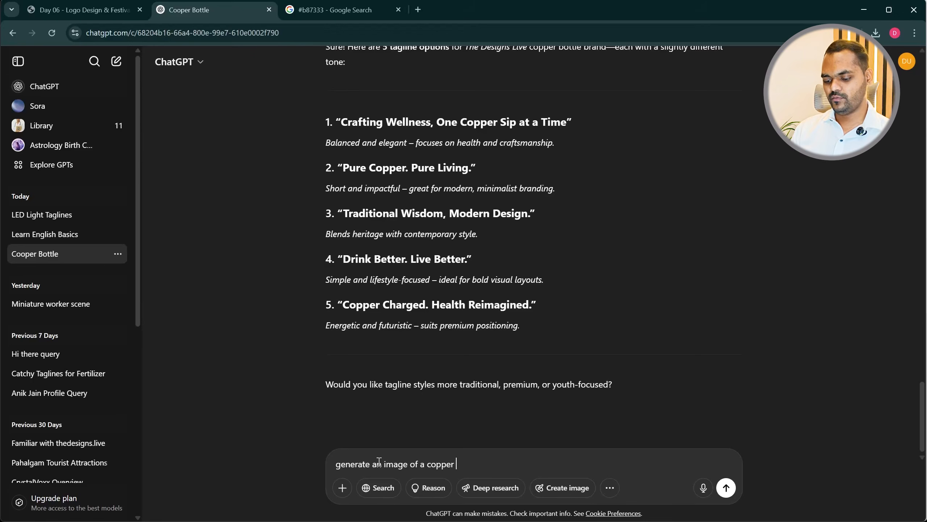
pyautogui.write('booltes')
pyautogui.press('BackSpace')
pyautogui.press('BackSpace')
pyautogui.press('BackSpace')
pyautogui.press('BackSpace')
pyautogui.press('BackSpace')
pyautogui.write('ttle with')
pyautogui.write('reative idea')
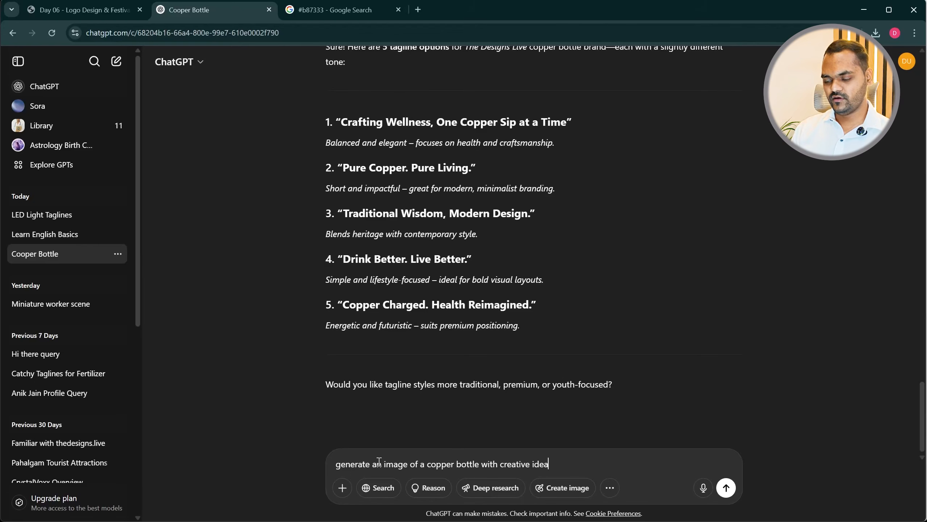
pyautogui.write(' that')
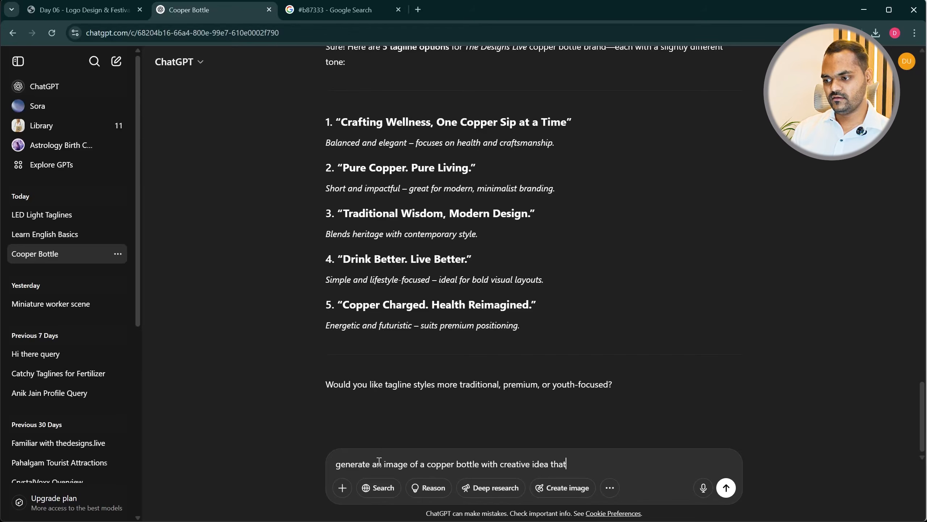
pyautogui.write(' you shared ')
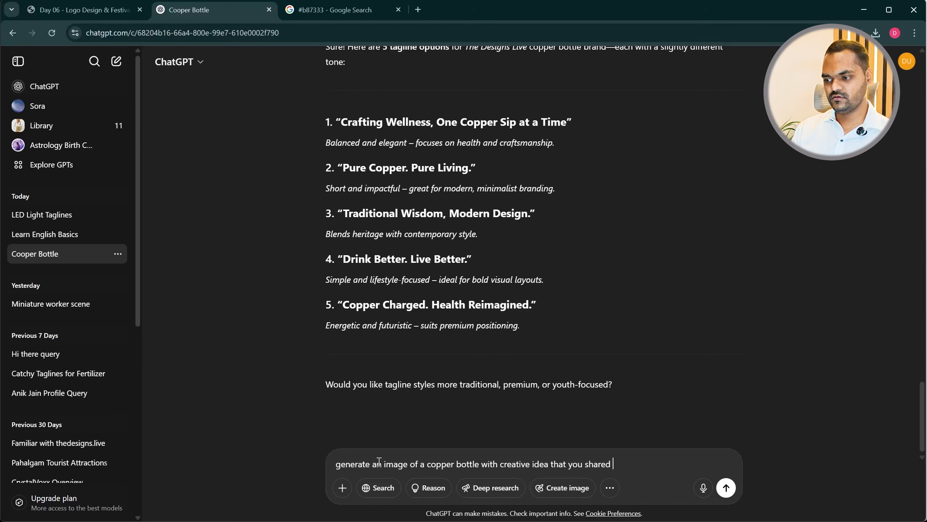
pyautogui.write('with me.')
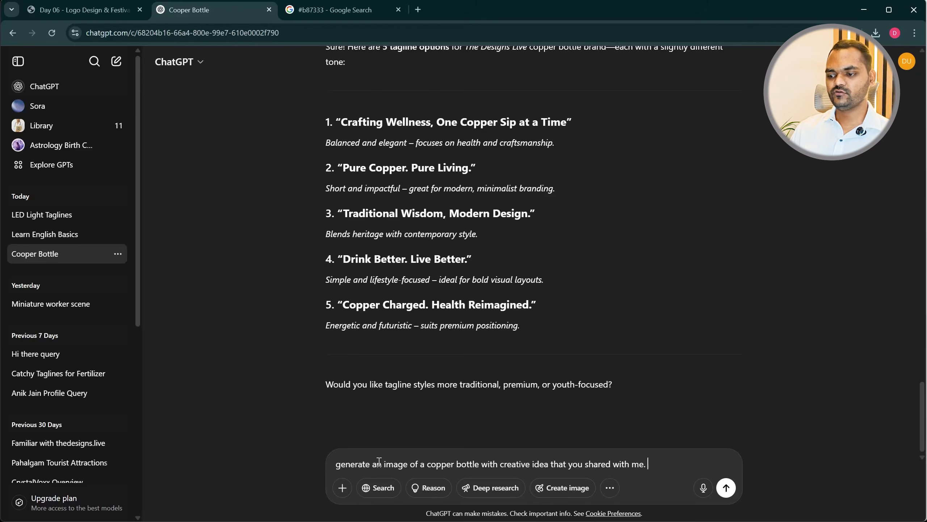
pyautogui.press('Return')
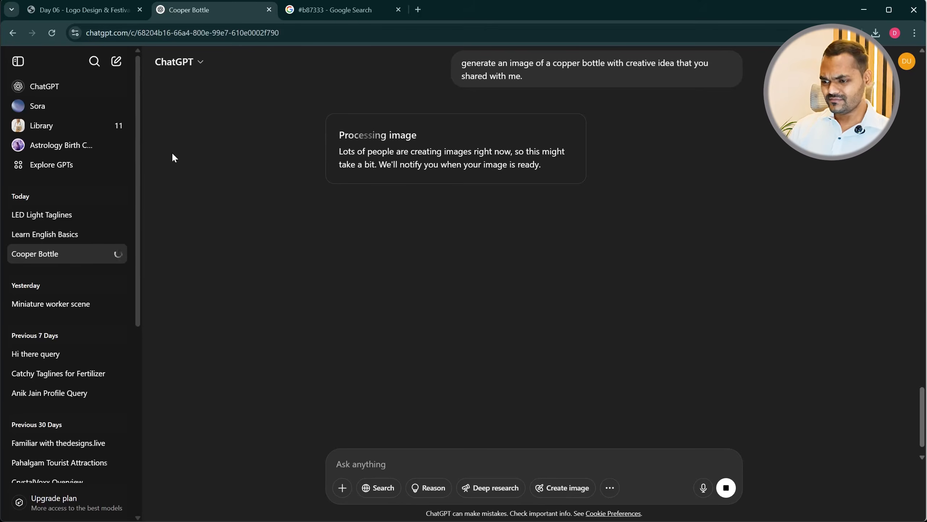
# Read the image generation status in the "Cooper Bottle" chat and reload the page to check its progress
pyautogui.moveTo(336, 140); pyautogui.dragTo(515, 186)
pyautogui.click(666, 184)
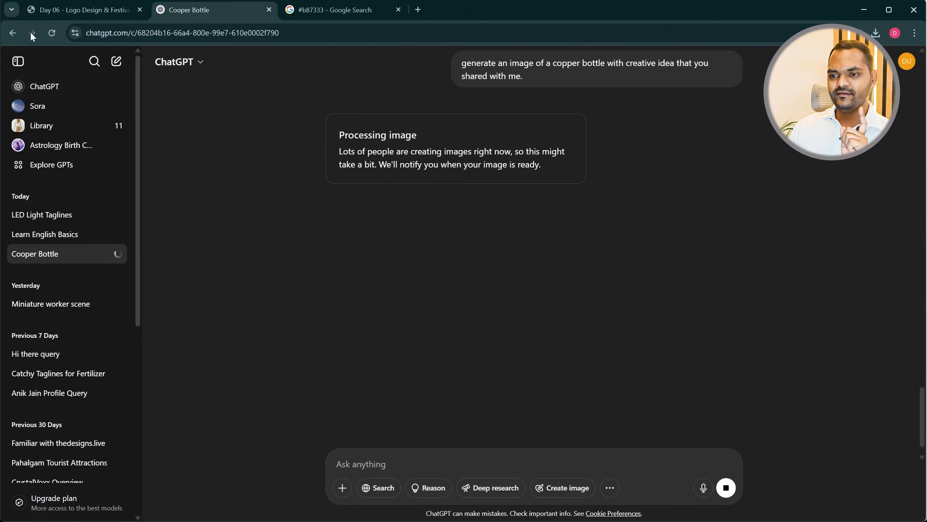
pyautogui.click(52, 33)
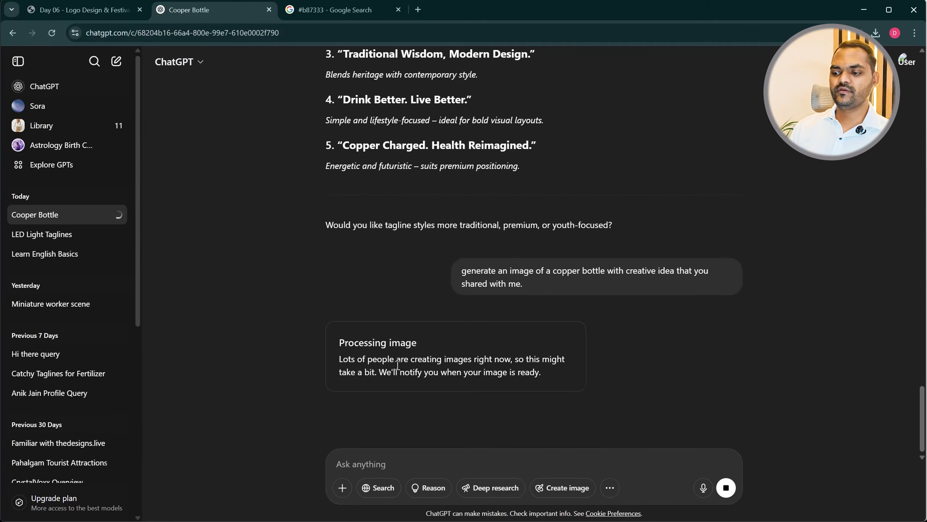
pyautogui.moveTo(339, 342); pyautogui.dragTo(550, 376)
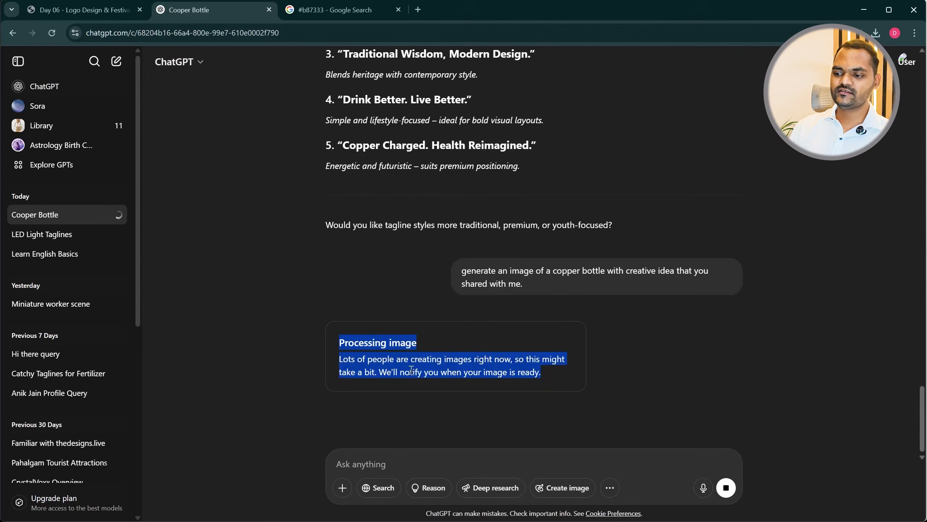
pyautogui.click(465, 451)
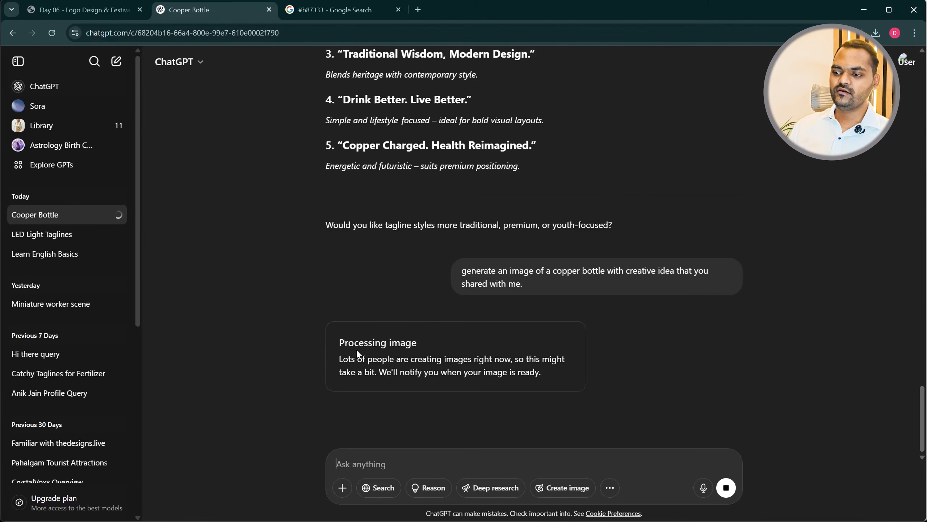
pyautogui.moveTo(340, 339); pyautogui.dragTo(536, 372)
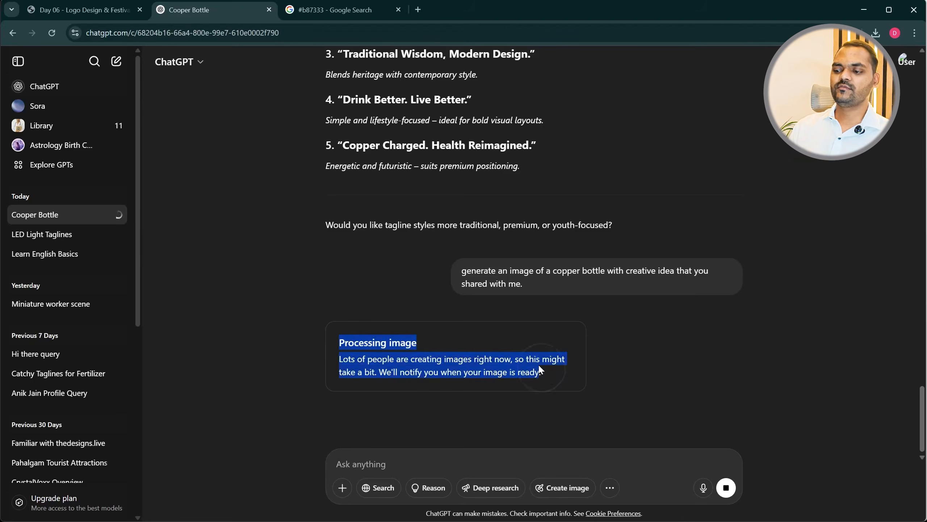
pyautogui.click(550, 380)
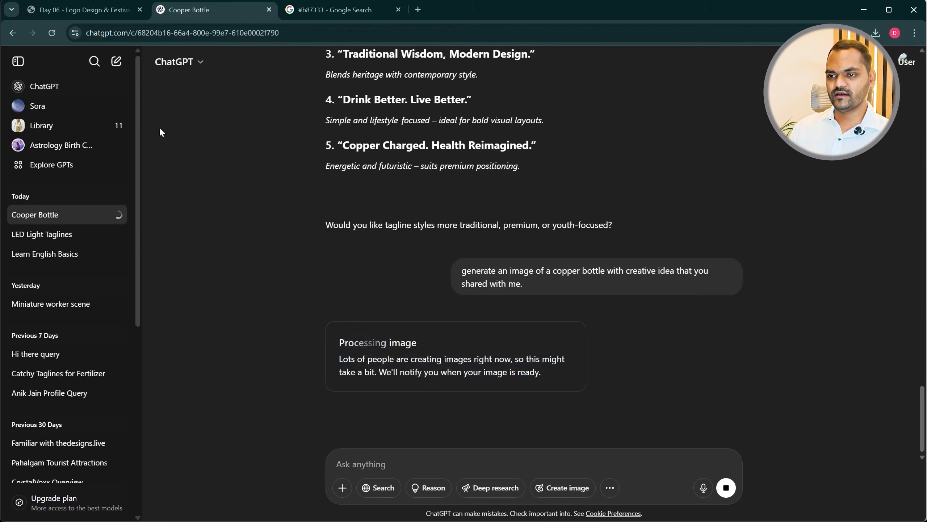
pyautogui.click(52, 33)
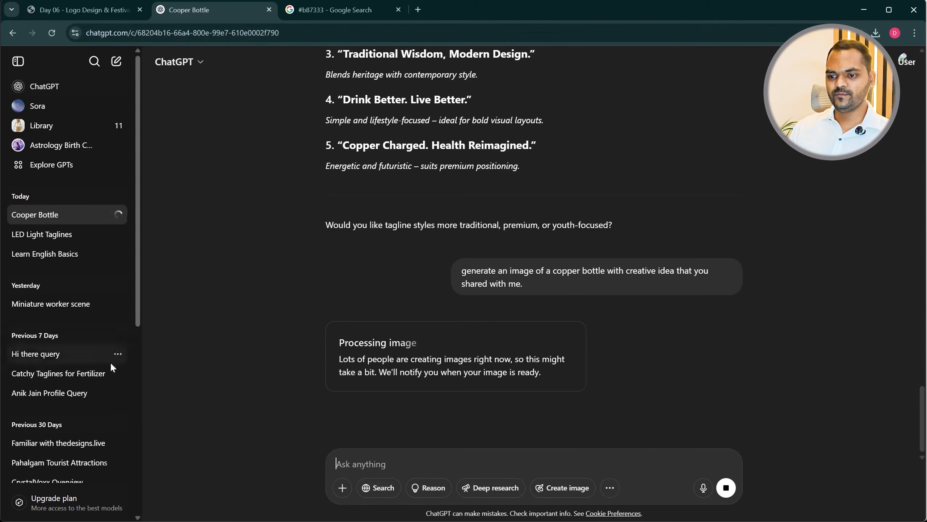
# Look through the chat history down to the oldest chats and return to the most recent ones
pyautogui.scroll(-1, 61, 472)
pyautogui.scroll(-8, 58, 457)
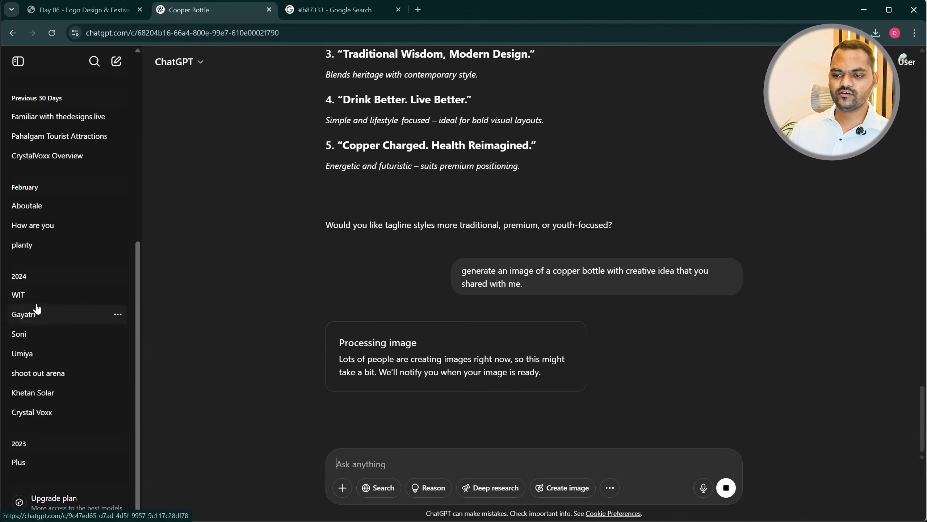
pyautogui.scroll(9, 37, 309)
pyautogui.scroll(-8, 80, 298)
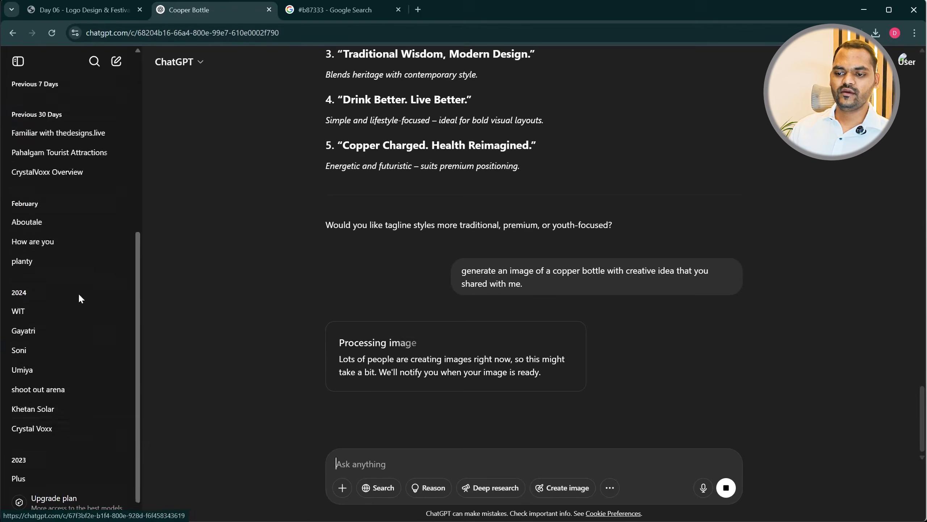
pyautogui.scroll(7, 78, 325)
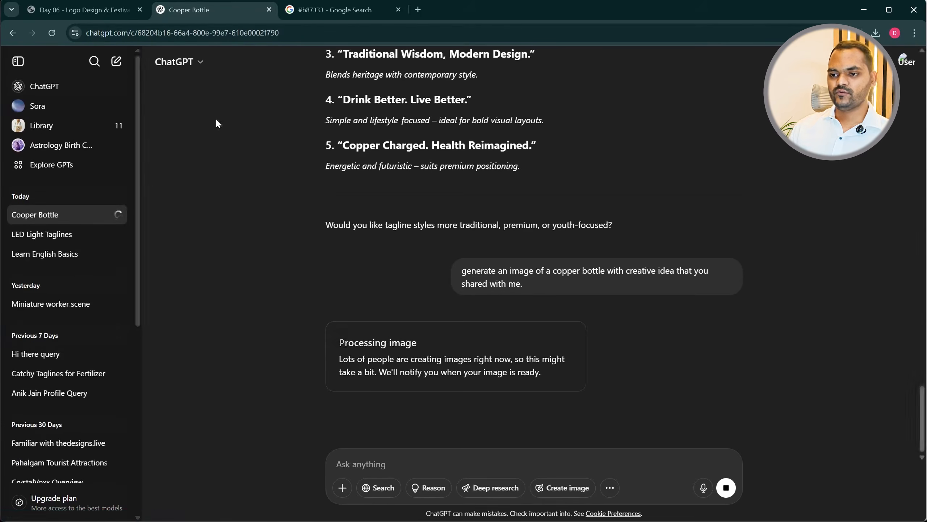
# Start a new chat and send the message "grammer correcxt"
pyautogui.click(117, 61)
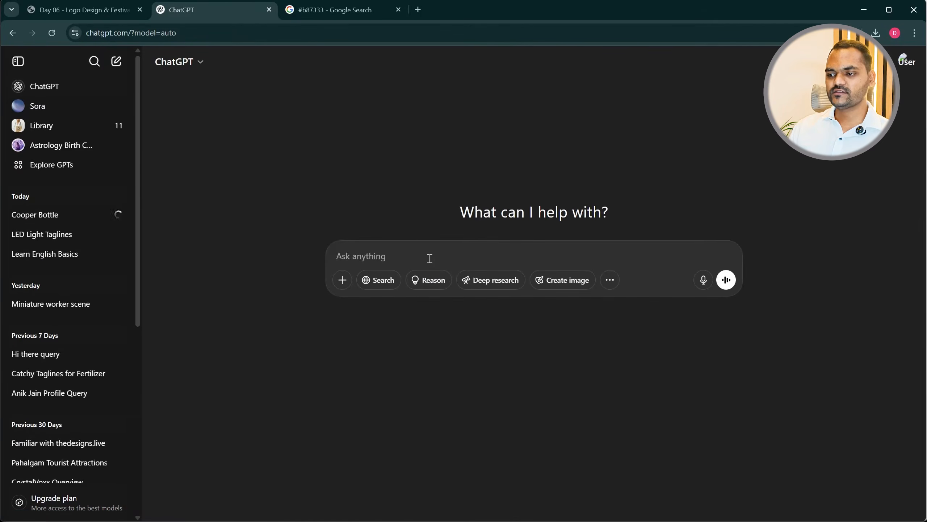
pyautogui.write('gra')
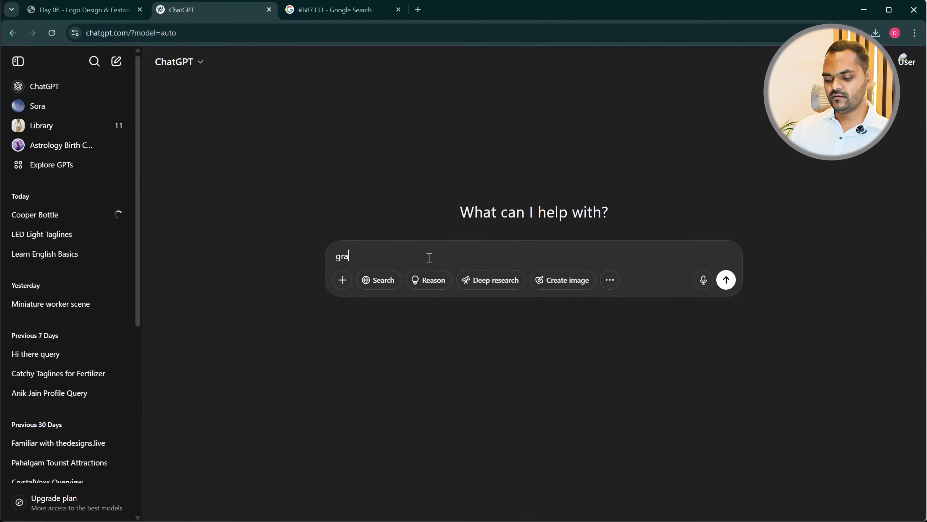
pyautogui.write('mmer correcxt')
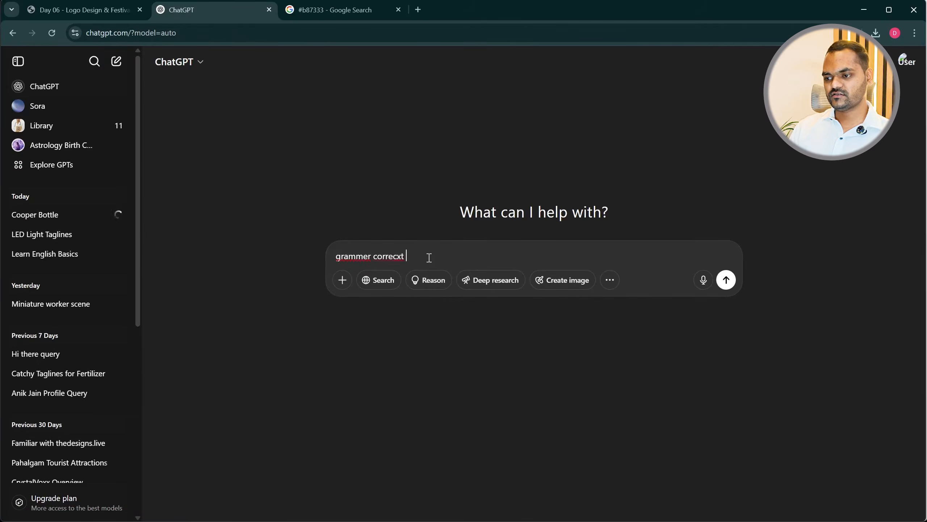
pyautogui.press('Return')
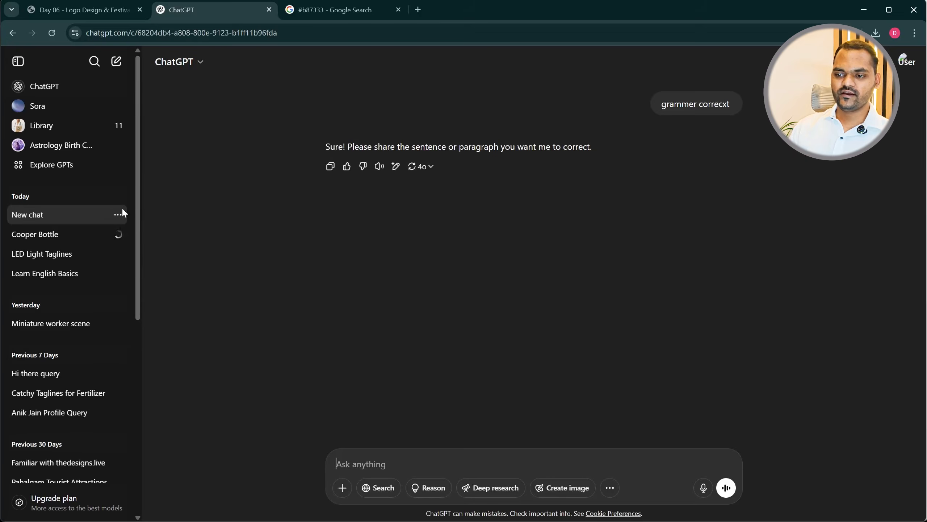
# Rename the new grammar correction chat as "Eng & Grammer"
pyautogui.click(118, 216)
pyautogui.click(146, 253)
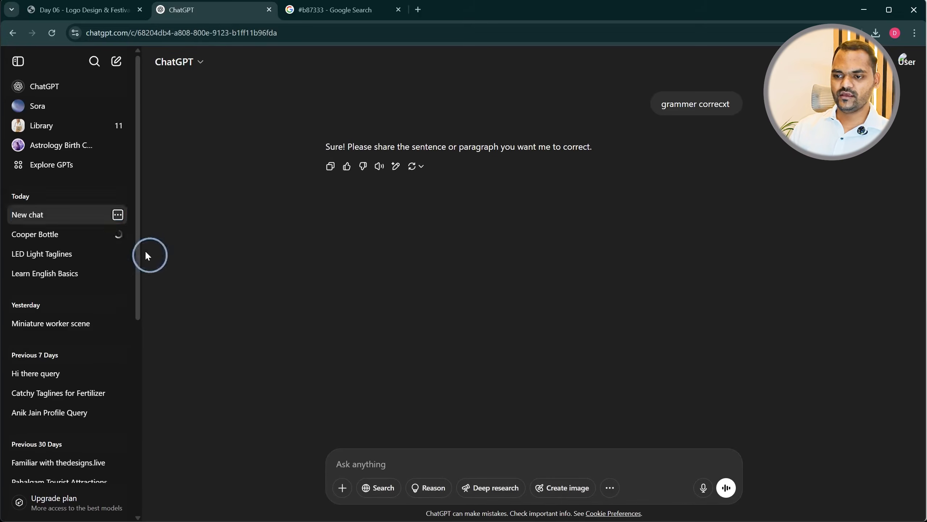
pyautogui.hotkey('ctrl', 'a')
pyautogui.write('Eng ')
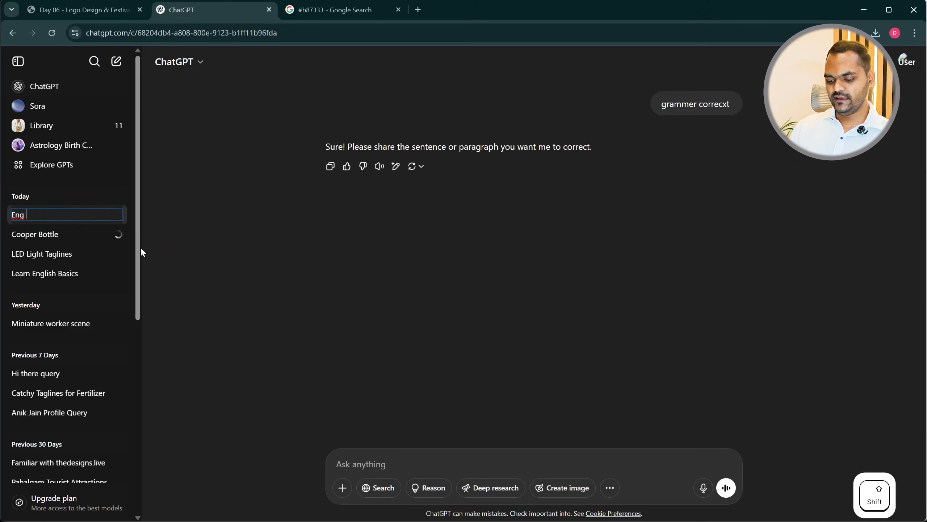
pyautogui.write('& Grammer')
pyautogui.press('Return')
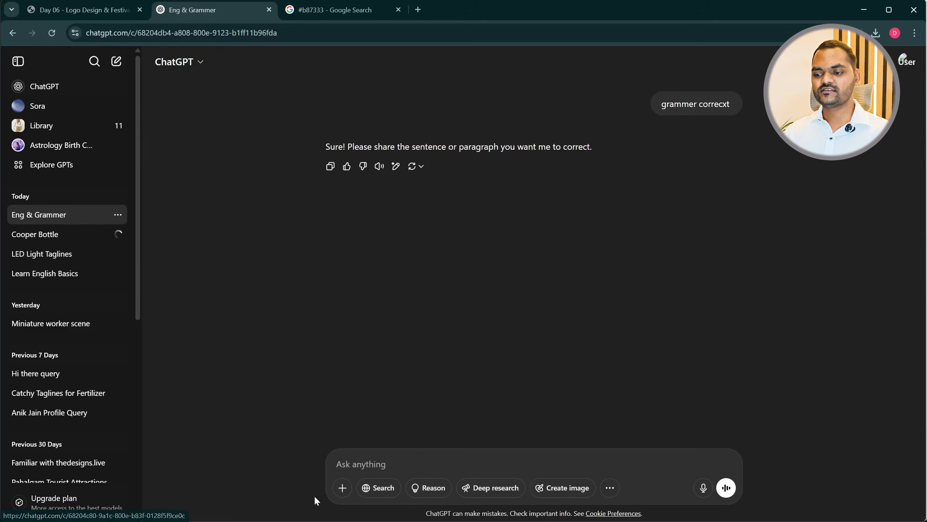
# Send the message "correct: i will share the first draft of crerativ post after free hours... and then let me know the revisions if any."
pyautogui.click(378, 469)
pyautogui.write('corre')
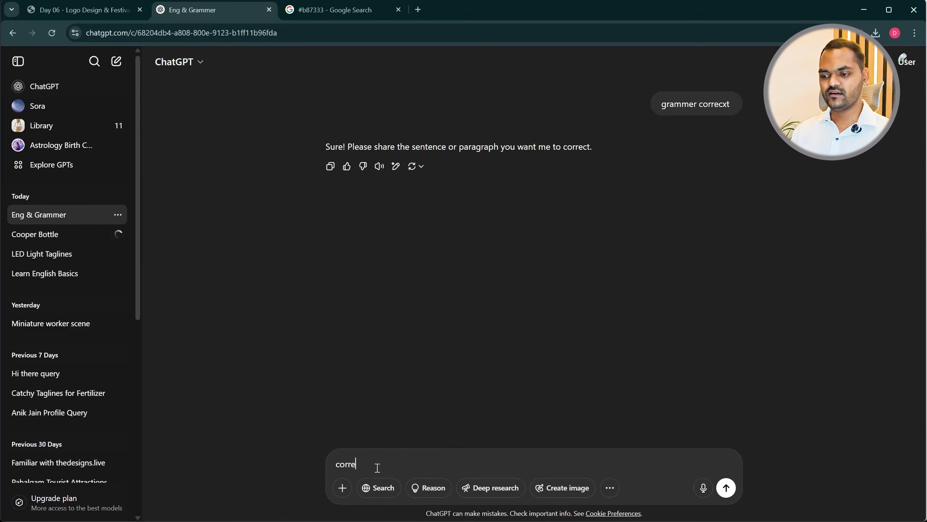
pyautogui.write('xct')
pyautogui.press('BackSpace')
pyautogui.press('BackSpace')
pyautogui.write('ect:')
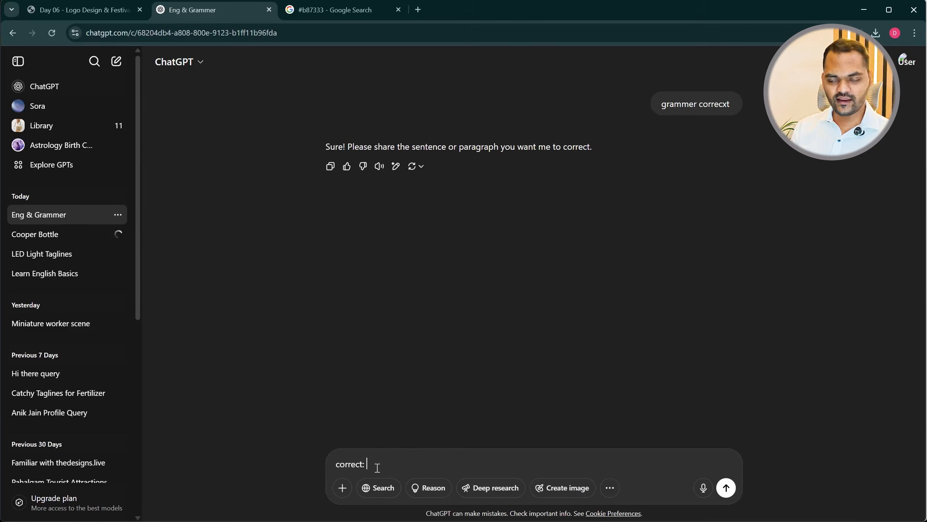
pyautogui.write('i ')
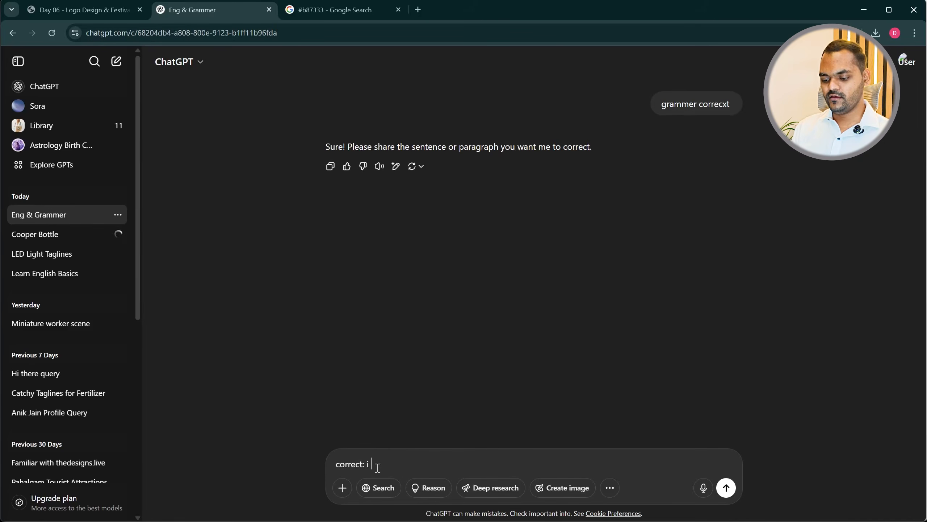
pyautogui.write('wall share the fi')
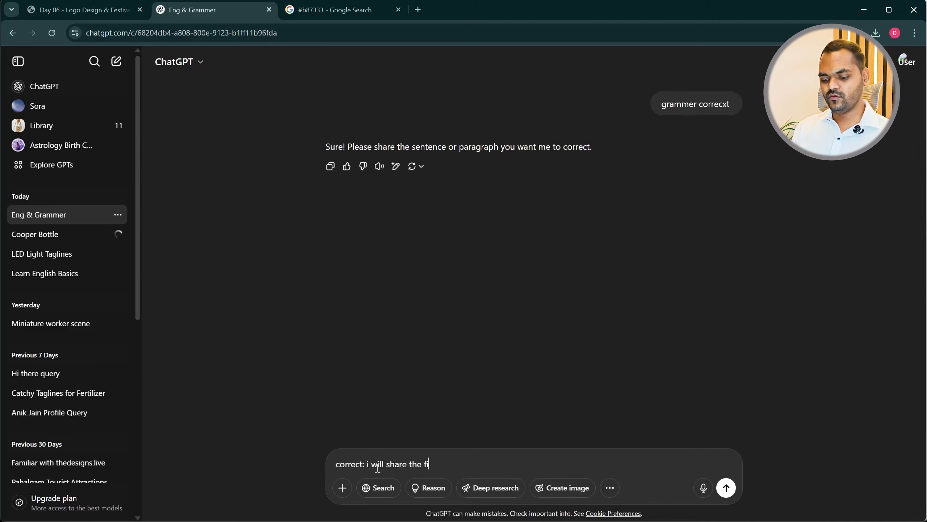
pyautogui.write('rst draft o')
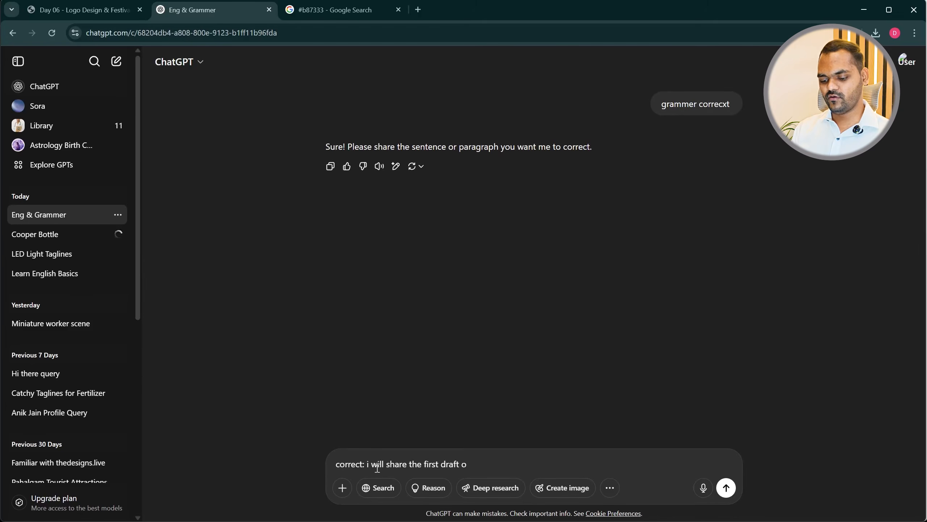
pyautogui.write('f crerativ post')
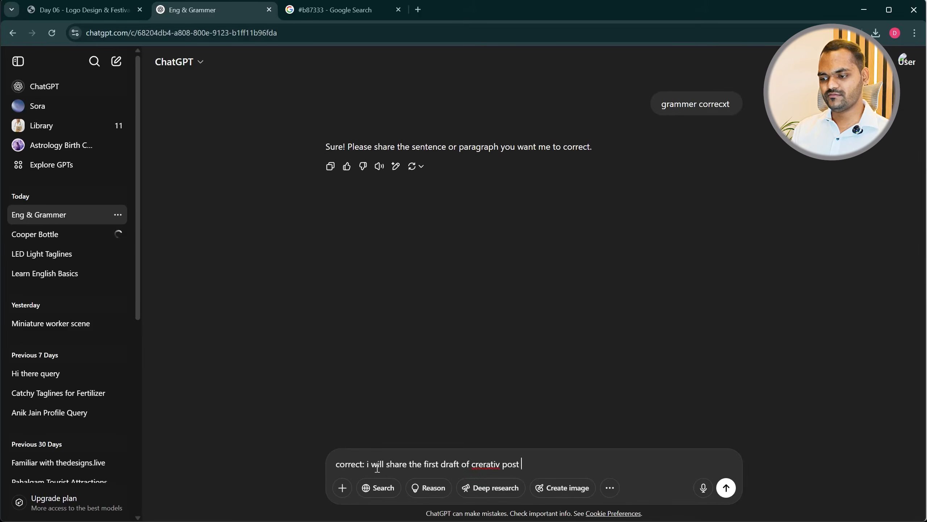
pyautogui.write(' after a')
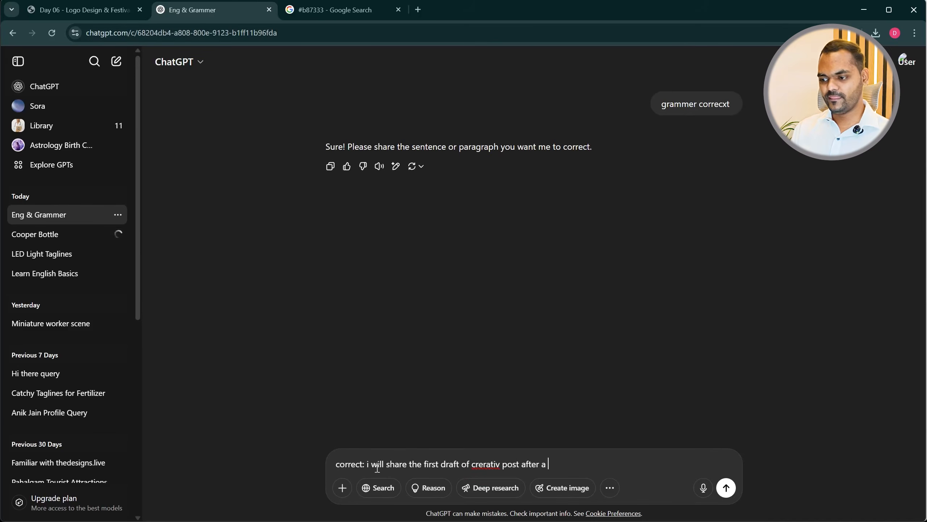
pyautogui.press('BackSpace')
pyautogui.press('BackSpace')
pyautogui.write('free hours...')
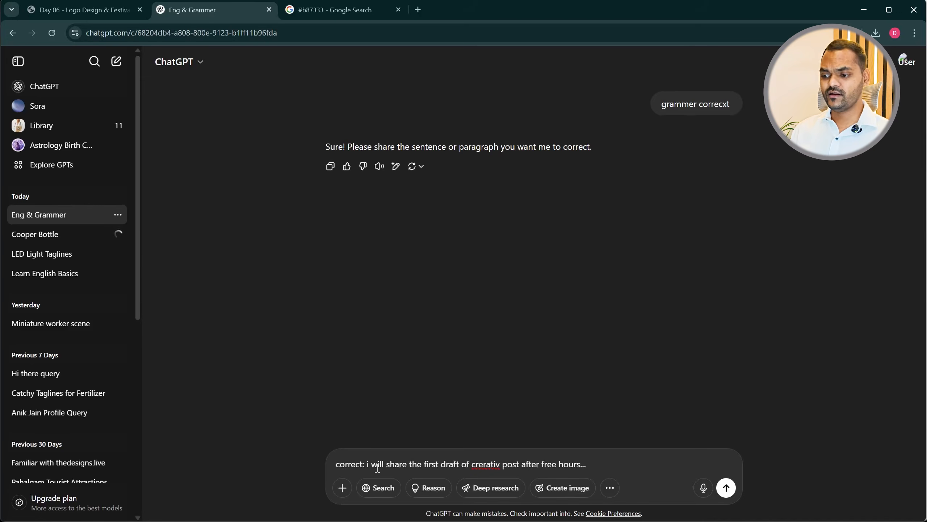
pyautogui.write(' and then let me know thr')
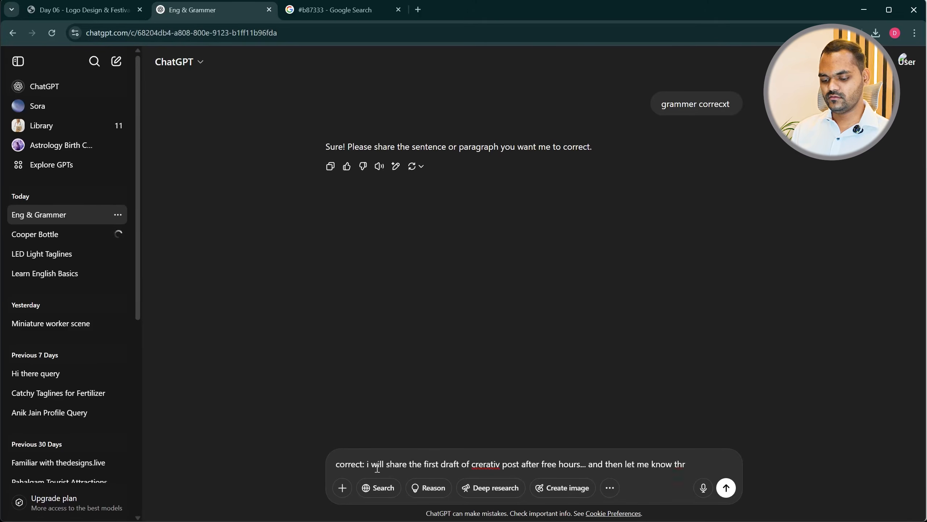
pyautogui.press('BackSpace')
pyautogui.write('e revisions if any.')
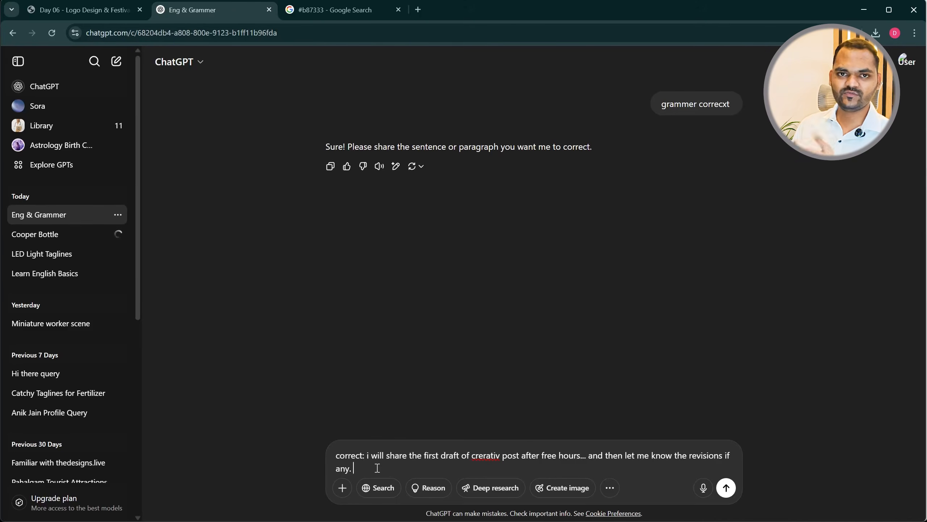
pyautogui.press('Return')
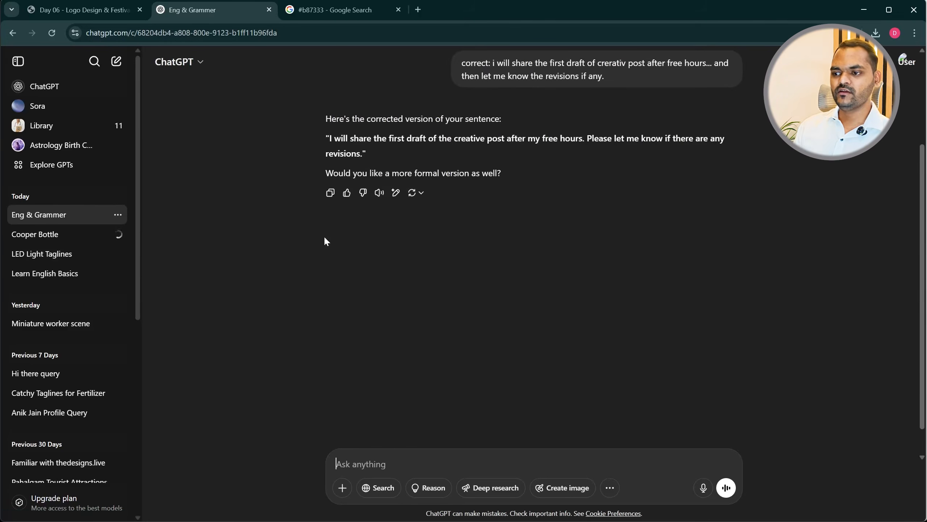
# Compare the corrected sentence in the reply with the original message, checking the wording around "free hours"
pyautogui.scroll(2, 325, 238)
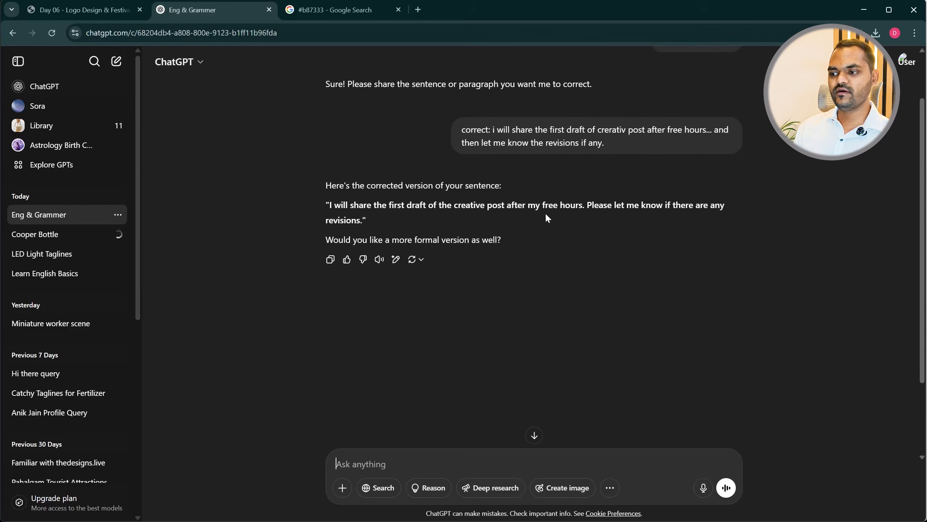
pyautogui.moveTo(535, 206); pyautogui.dragTo(556, 206)
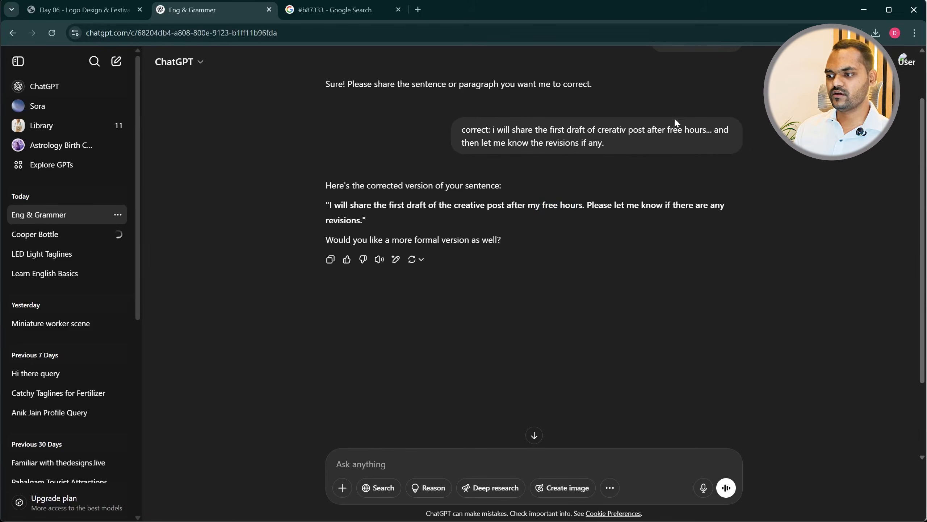
pyautogui.doubleClick(671, 131)
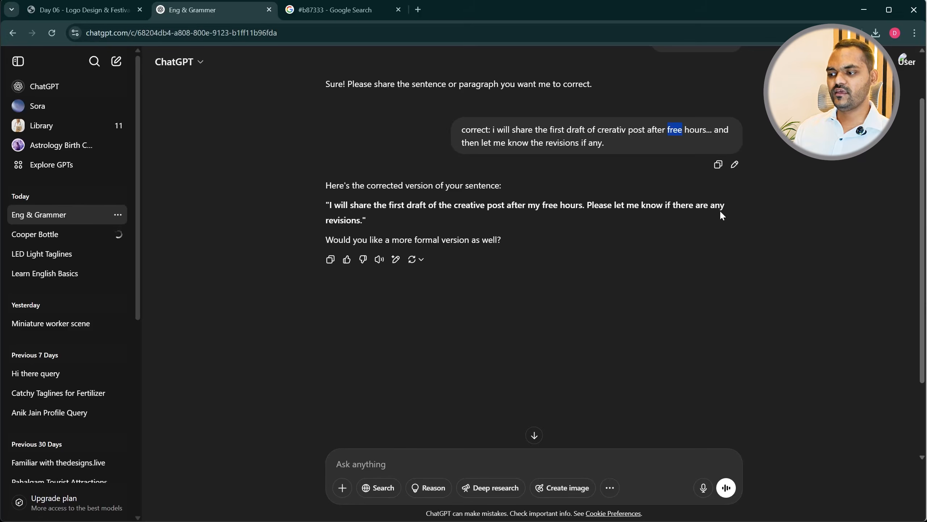
pyautogui.moveTo(331, 206); pyautogui.dragTo(360, 228)
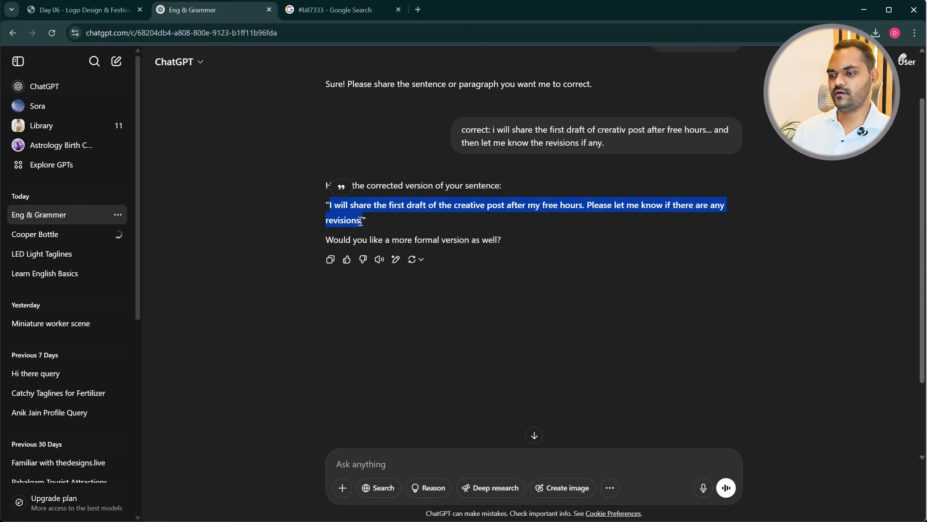
pyautogui.click(370, 218)
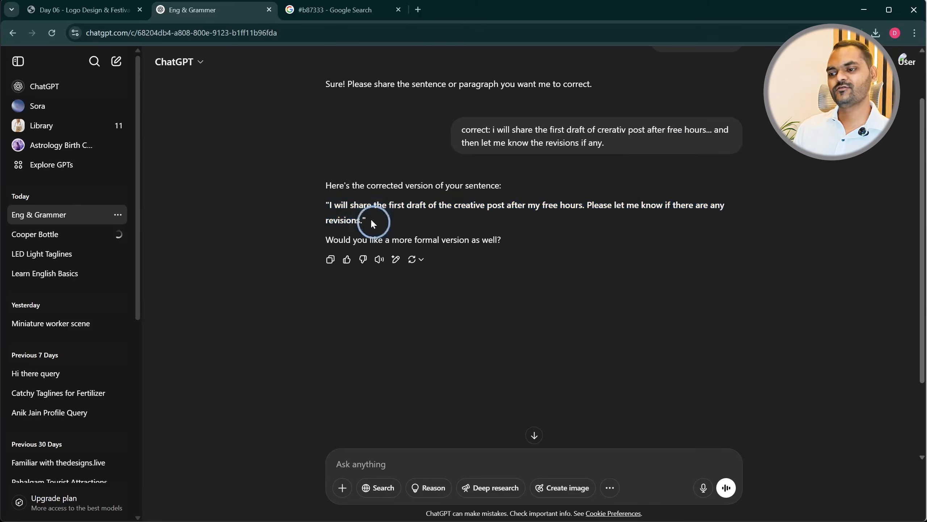
# Open the "Cooper Bottle" chat, examine the generated copper bottle image at full size and look back through the conversation
pyautogui.click(58, 234)
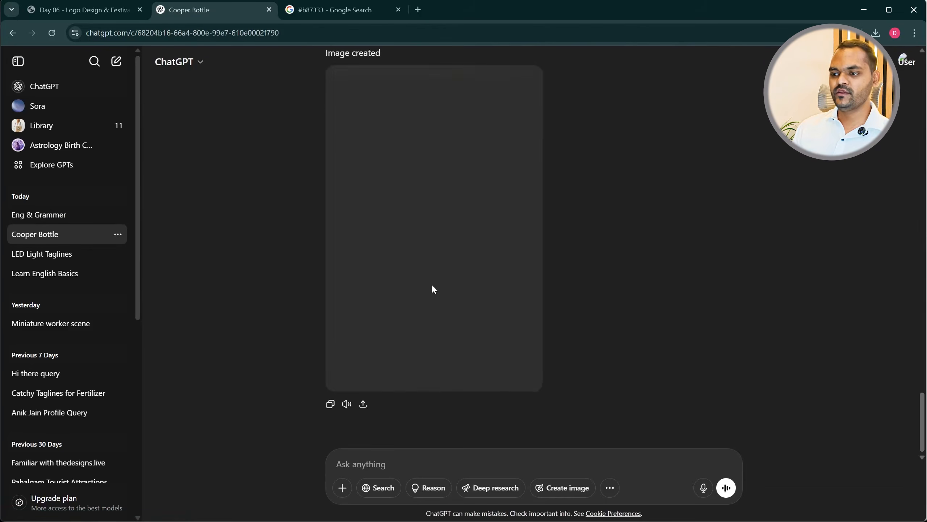
pyautogui.click(432, 258)
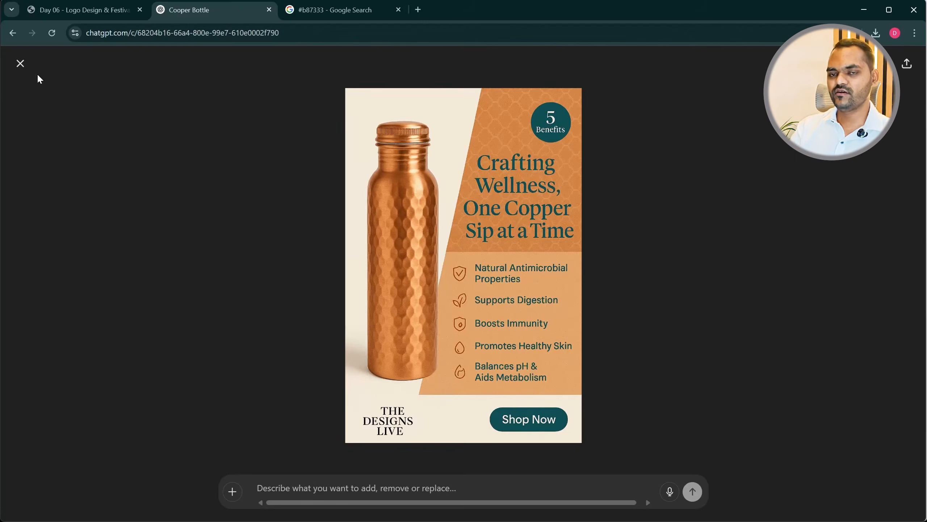
pyautogui.click(20, 64)
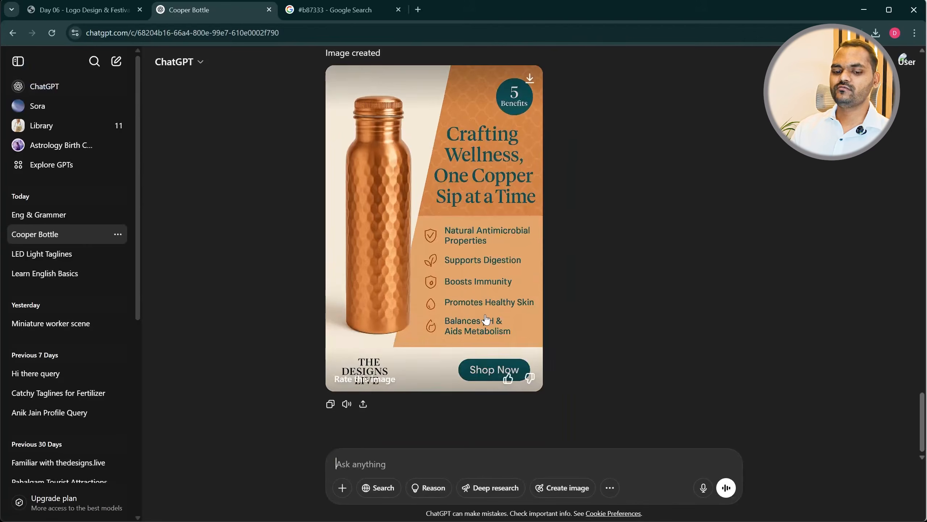
pyautogui.scroll(5, 471, 308)
pyautogui.scroll(10, 473, 308)
pyautogui.scroll(-15, 472, 308)
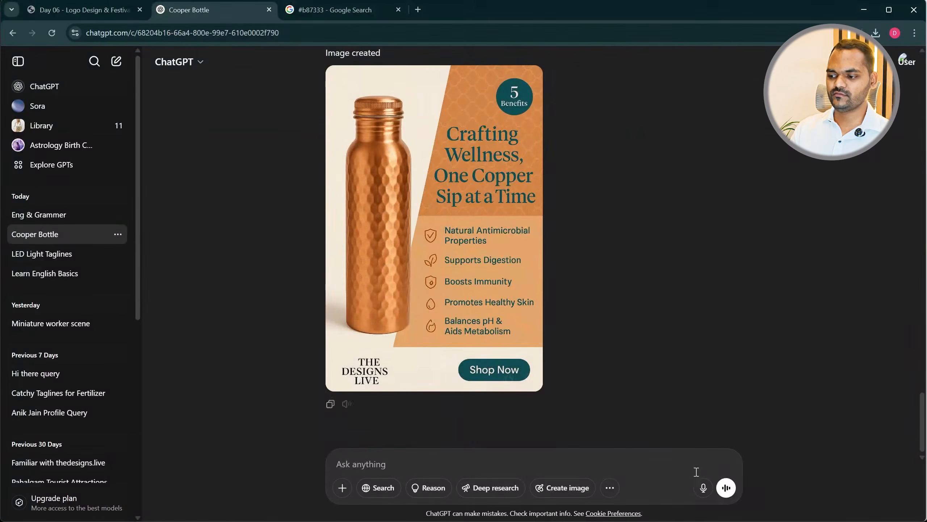
# Start a voice chat in the "Cooper Bottle" chat, allow microphone access this time, unmute the microphone and end the voice chat
pyautogui.click(726, 488)
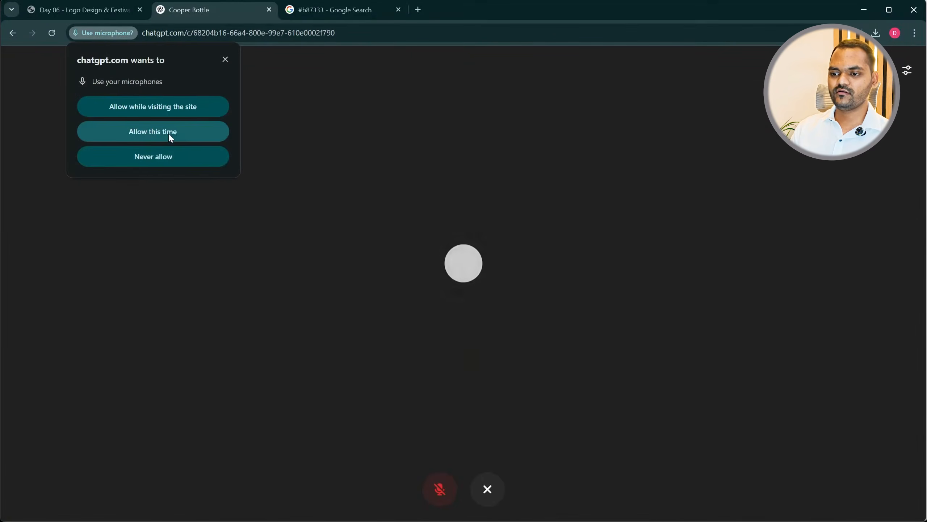
pyautogui.click(171, 131)
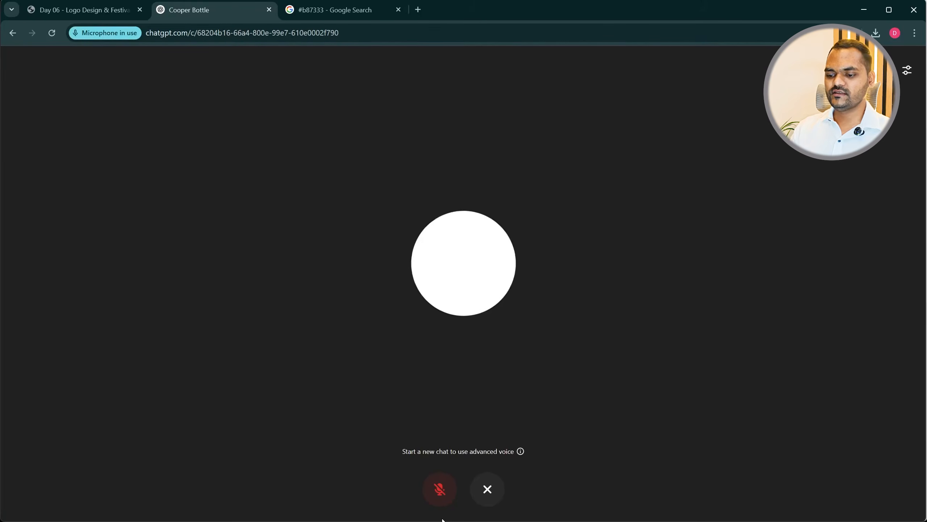
pyautogui.click(434, 488)
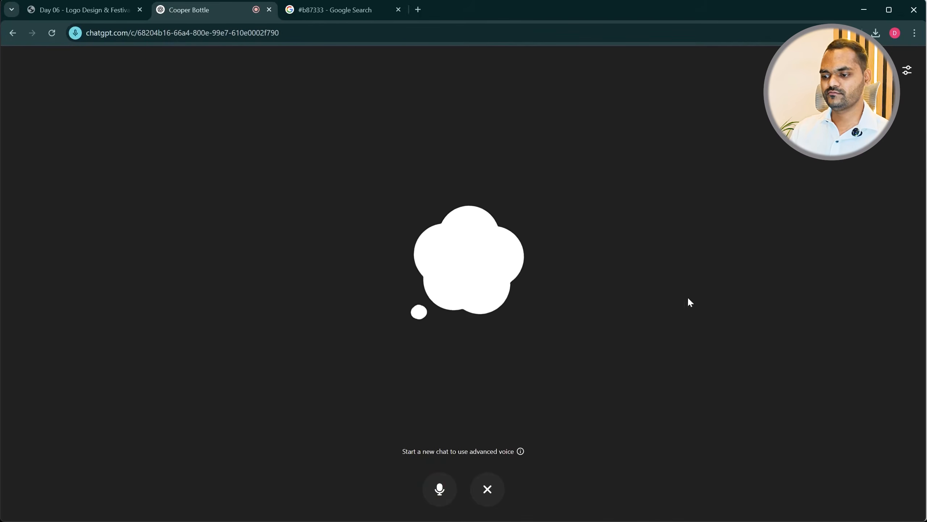
pyautogui.click(488, 490)
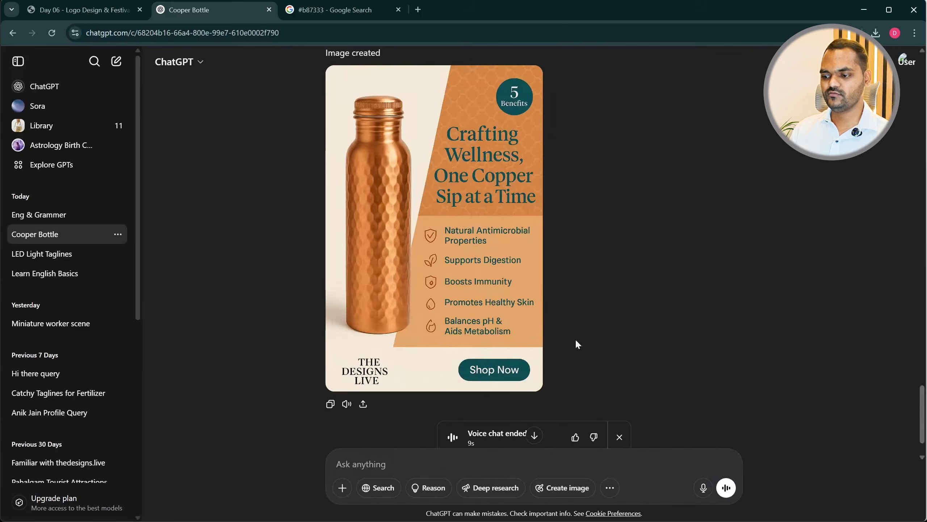
# Hold a second voice chat in the "Cooper Bottle" chat and read through its transcript after ending it
pyautogui.click(726, 488)
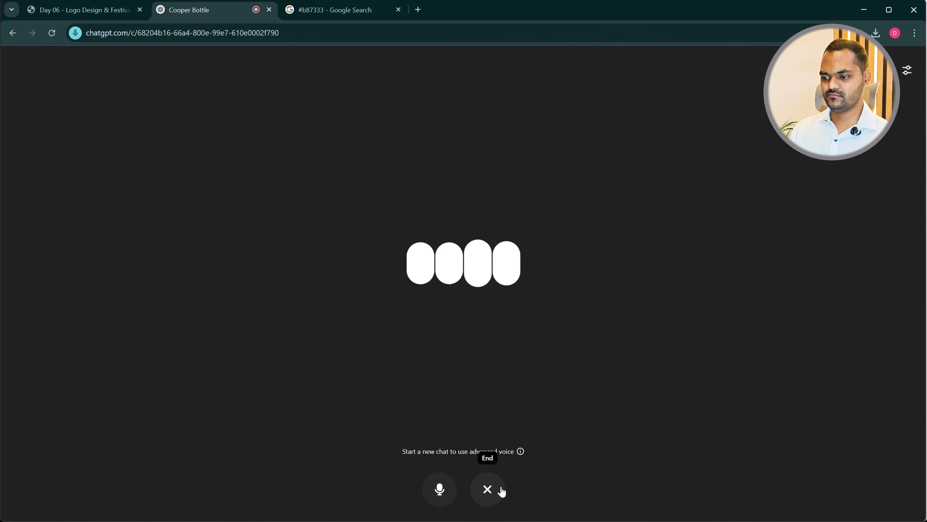
pyautogui.click(488, 489)
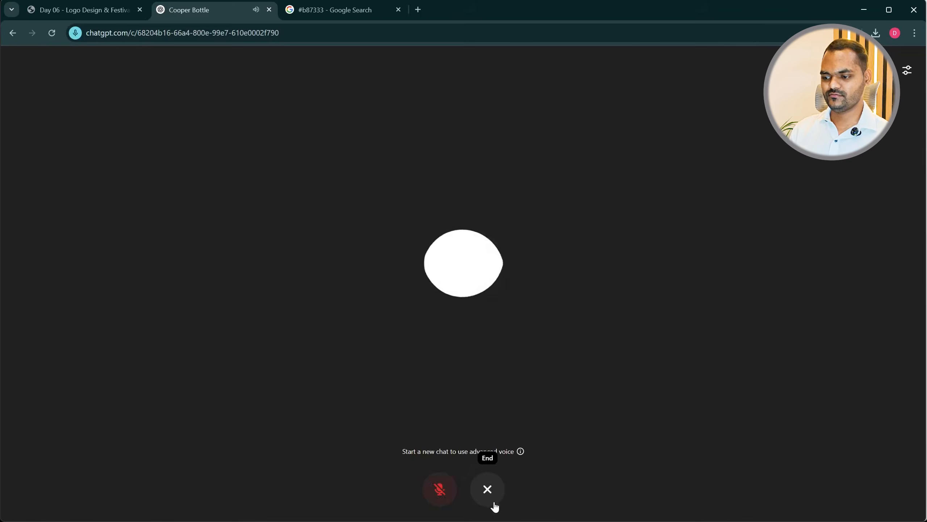
pyautogui.scroll(-10, 650, 289)
pyautogui.scroll(-5, 645, 298)
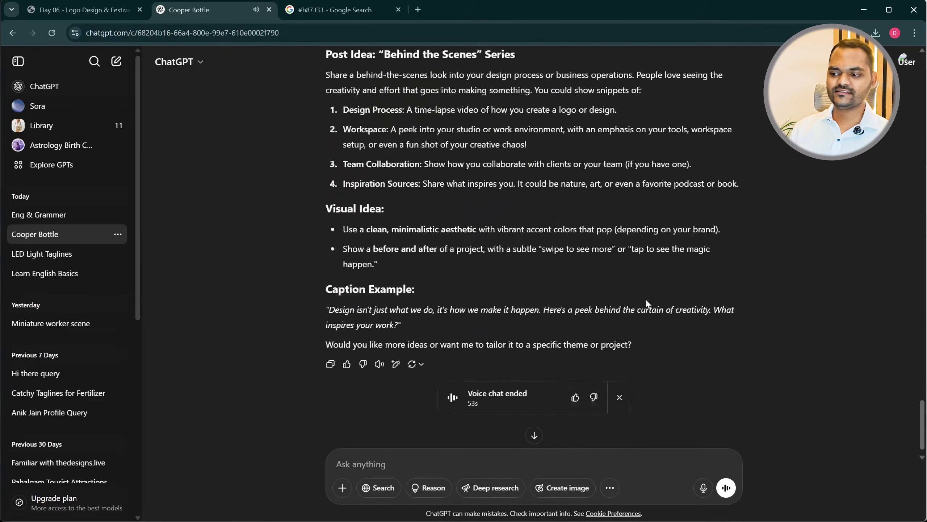
pyautogui.scroll(7, 652, 324)
pyautogui.scroll(-6, 652, 330)
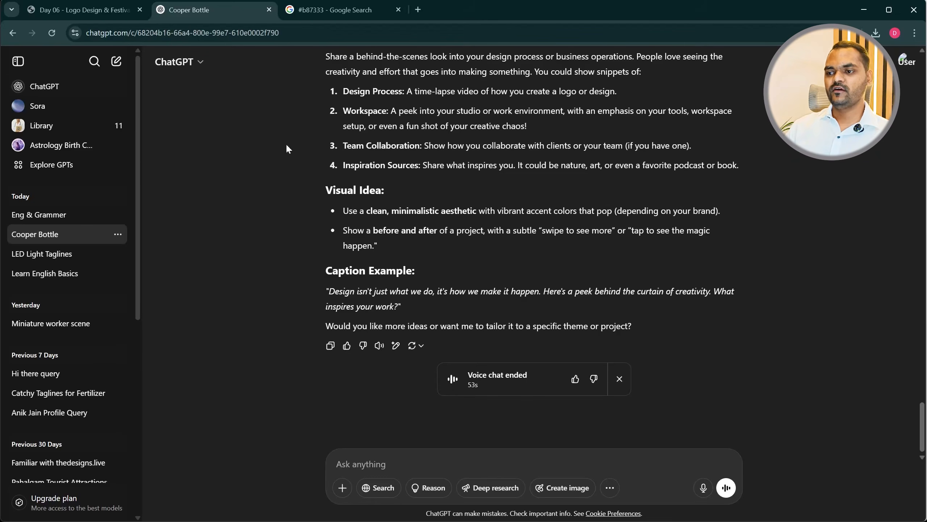
# Switch to the "#b87333" Google search page and open Gemini in its place
pyautogui.click(332, 10)
pyautogui.click(332, 31)
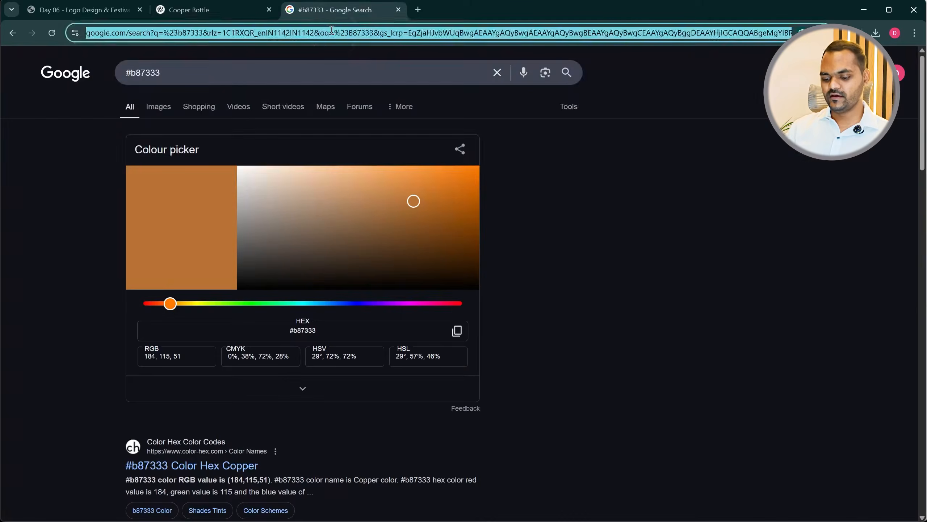
pyautogui.write('gemini')
pyautogui.press('Return')
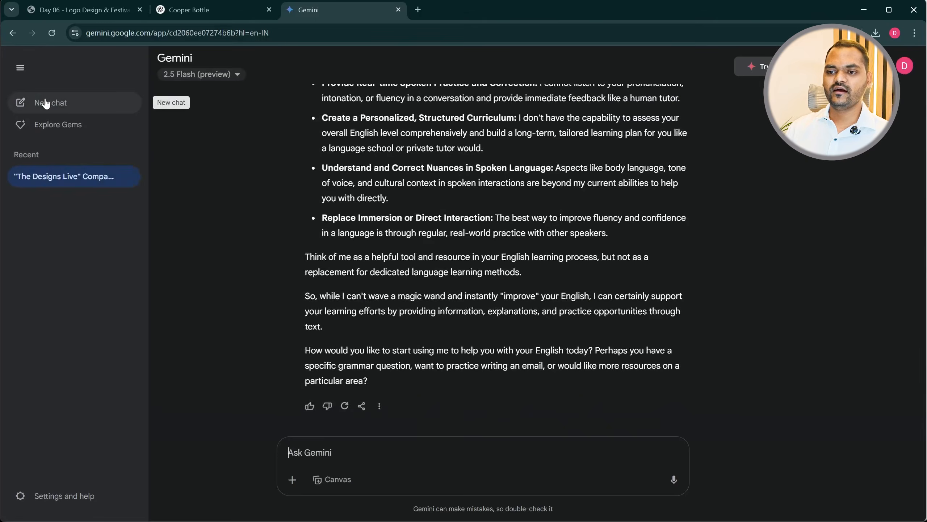
# Look at a new, empty Gemini chat with the side menu expanded, and return to the "Cooper Bottle" chat in ChatGPT
pyautogui.click(45, 102)
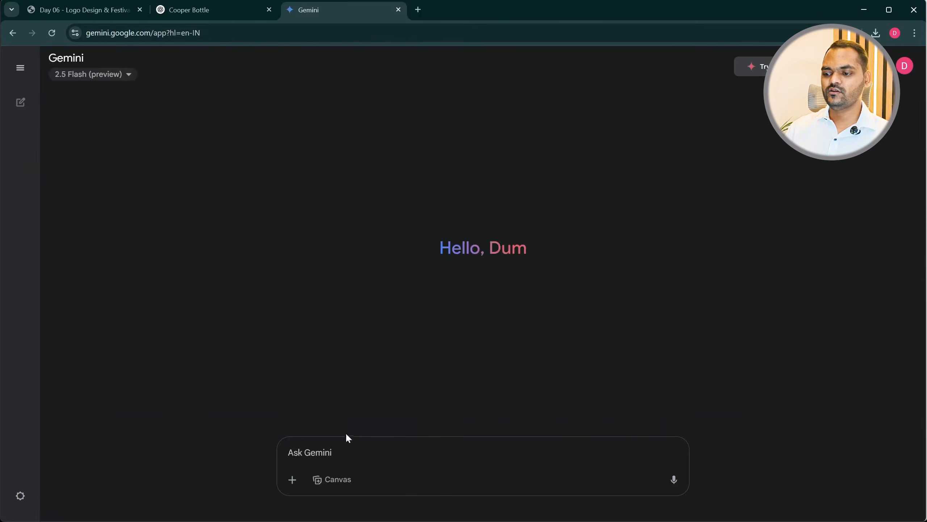
pyautogui.click(319, 452)
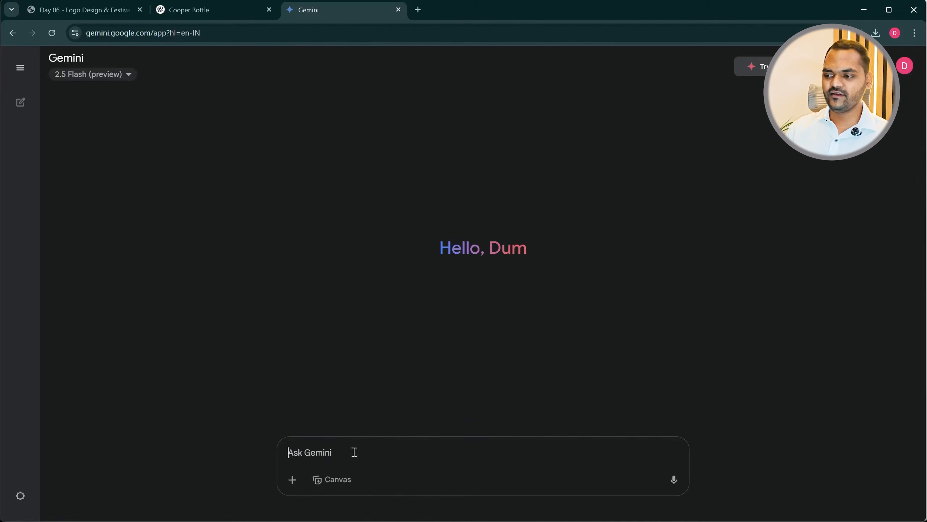
pyautogui.click(20, 70)
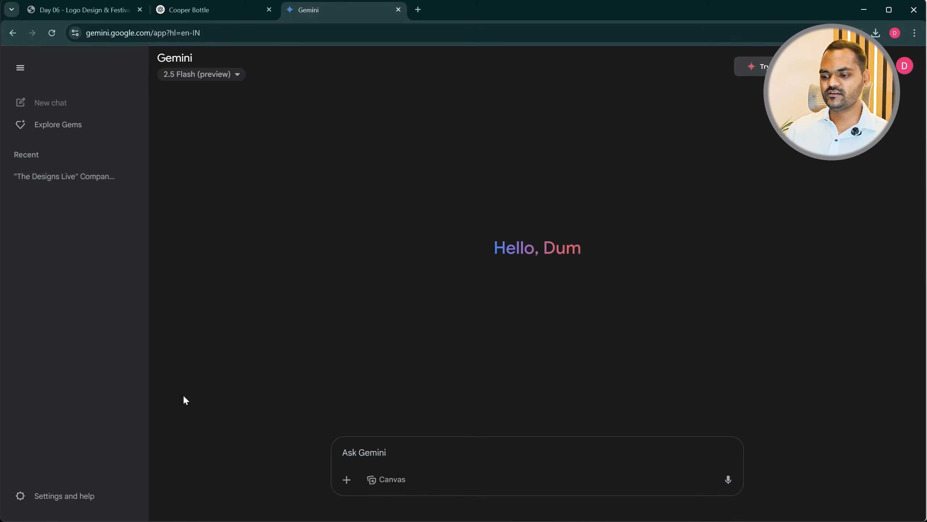
pyautogui.click(184, 15)
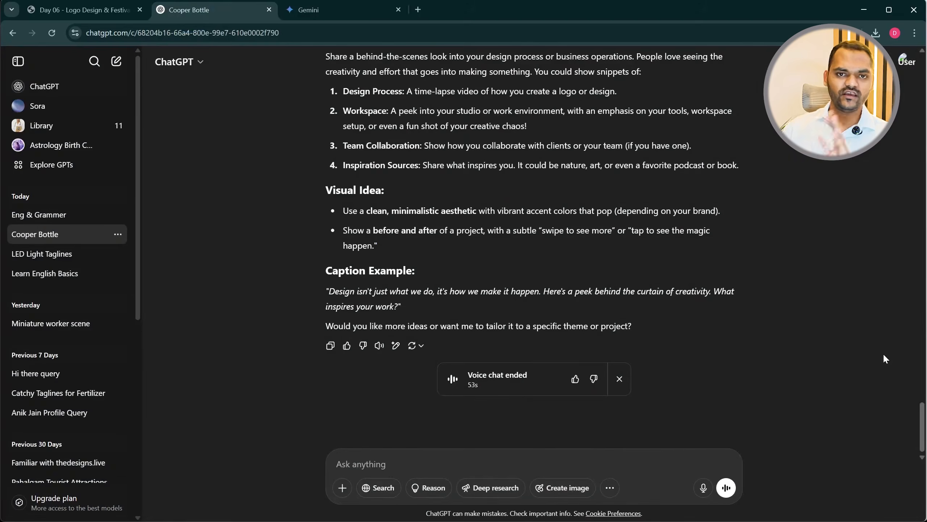